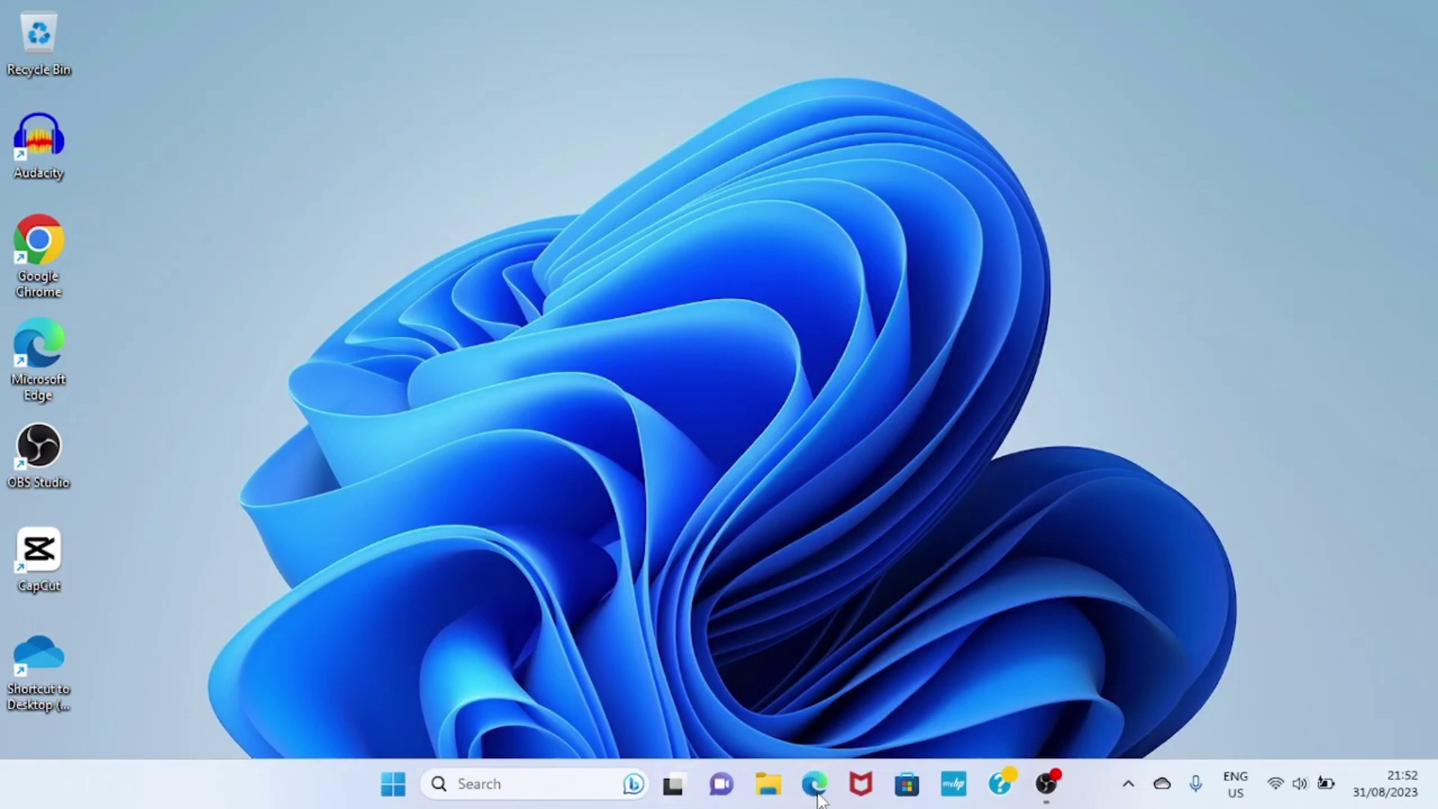
Step: Launch Microsoft Edge and go to designer.microsoft.com
left_click(815, 784)
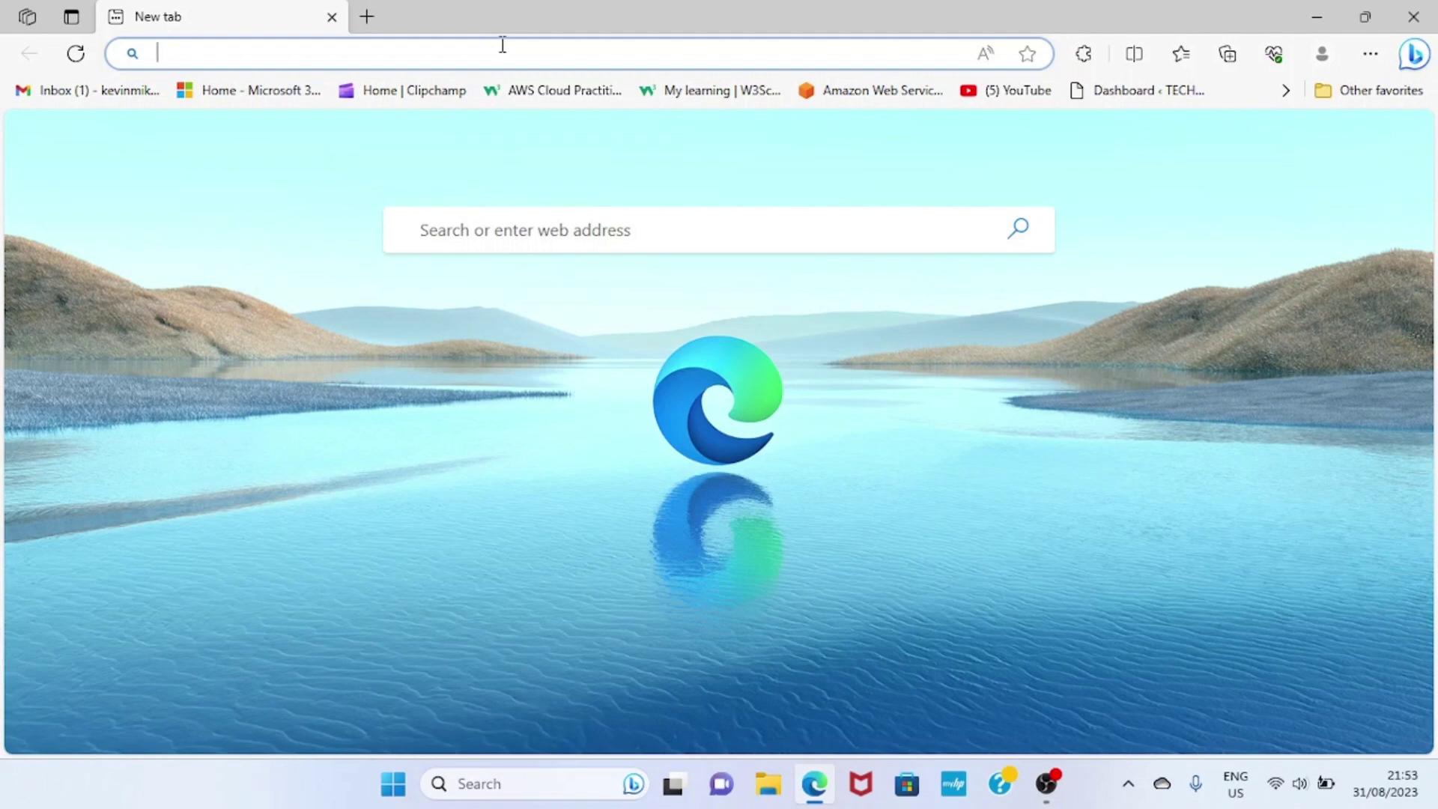
type("designer.microsoft.com")
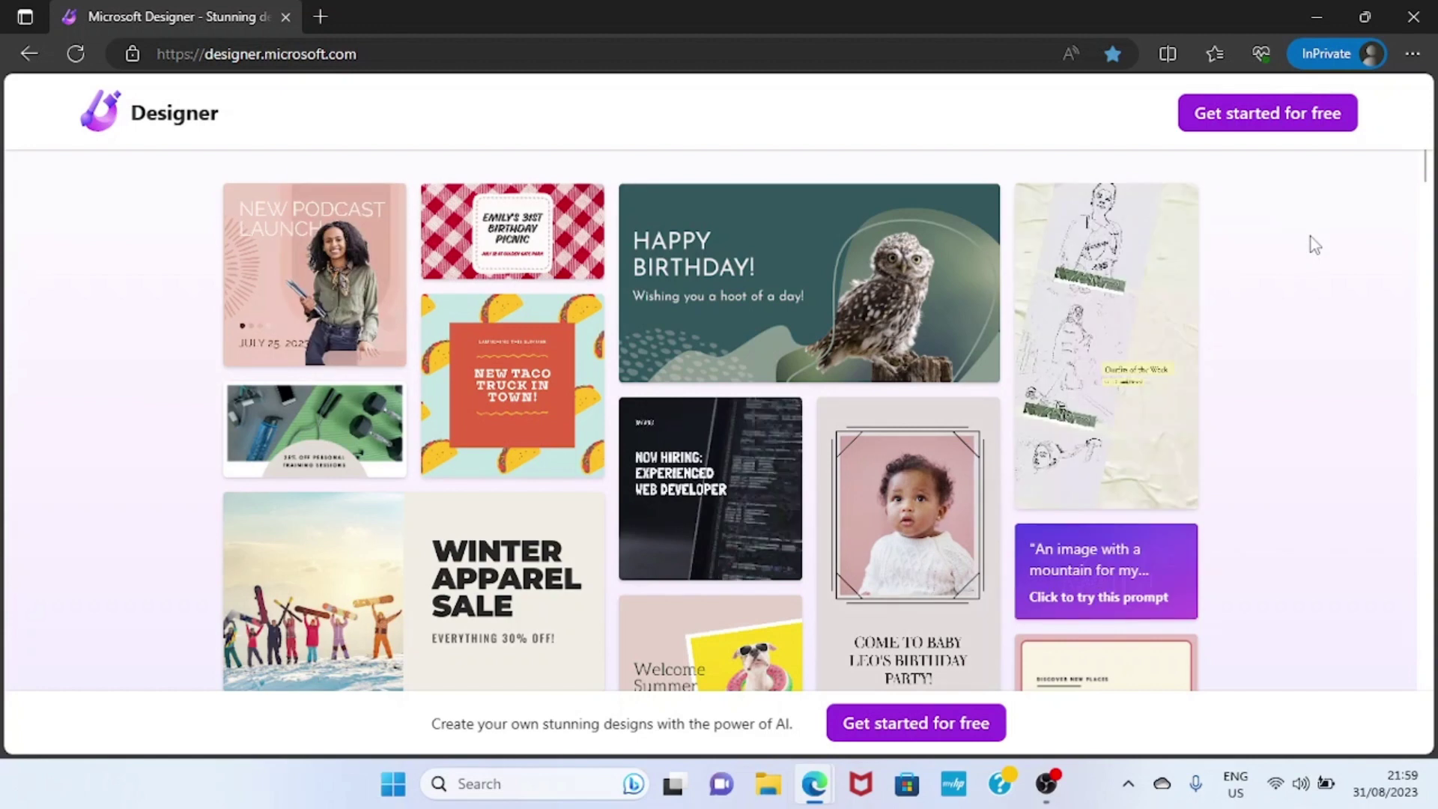
Step: Choose 'Get started for free', then continue with a Microsoft account sign-in
left_click(1296, 121)
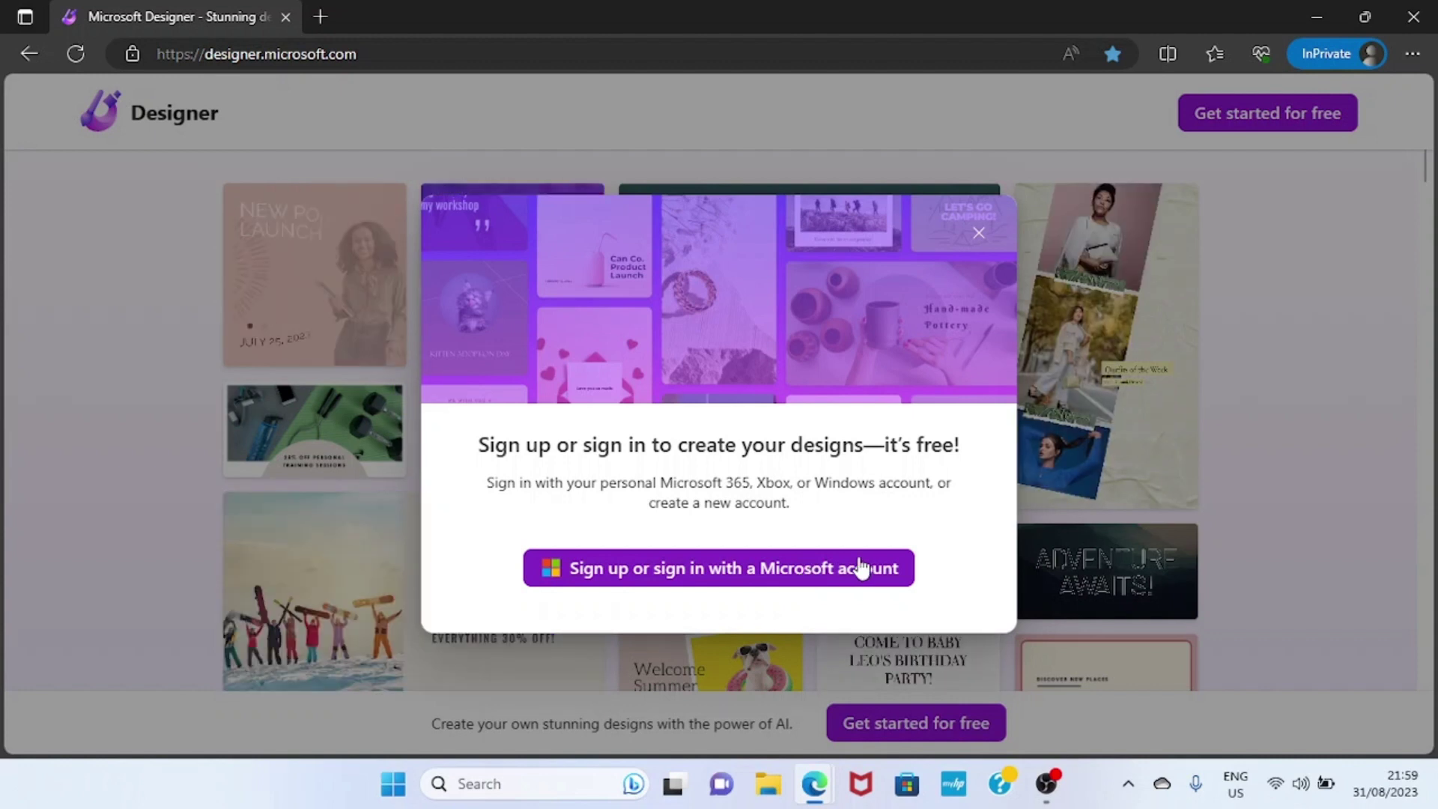
left_click(798, 565)
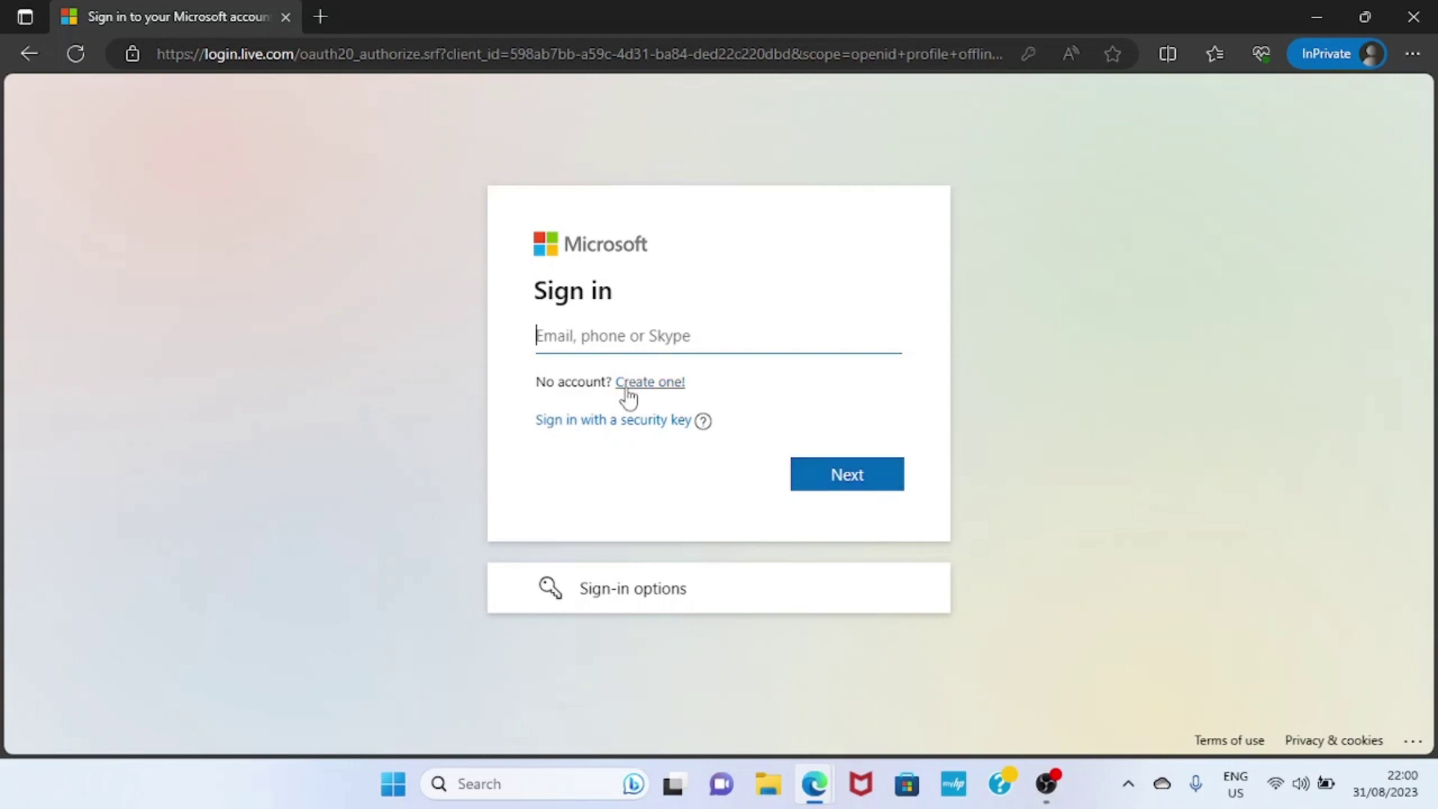
Step: Minimize the sign-in window and start typing the GODWIN TECH SCHOOL Instagram post description
left_click(1315, 15)
left_click(318, 277)
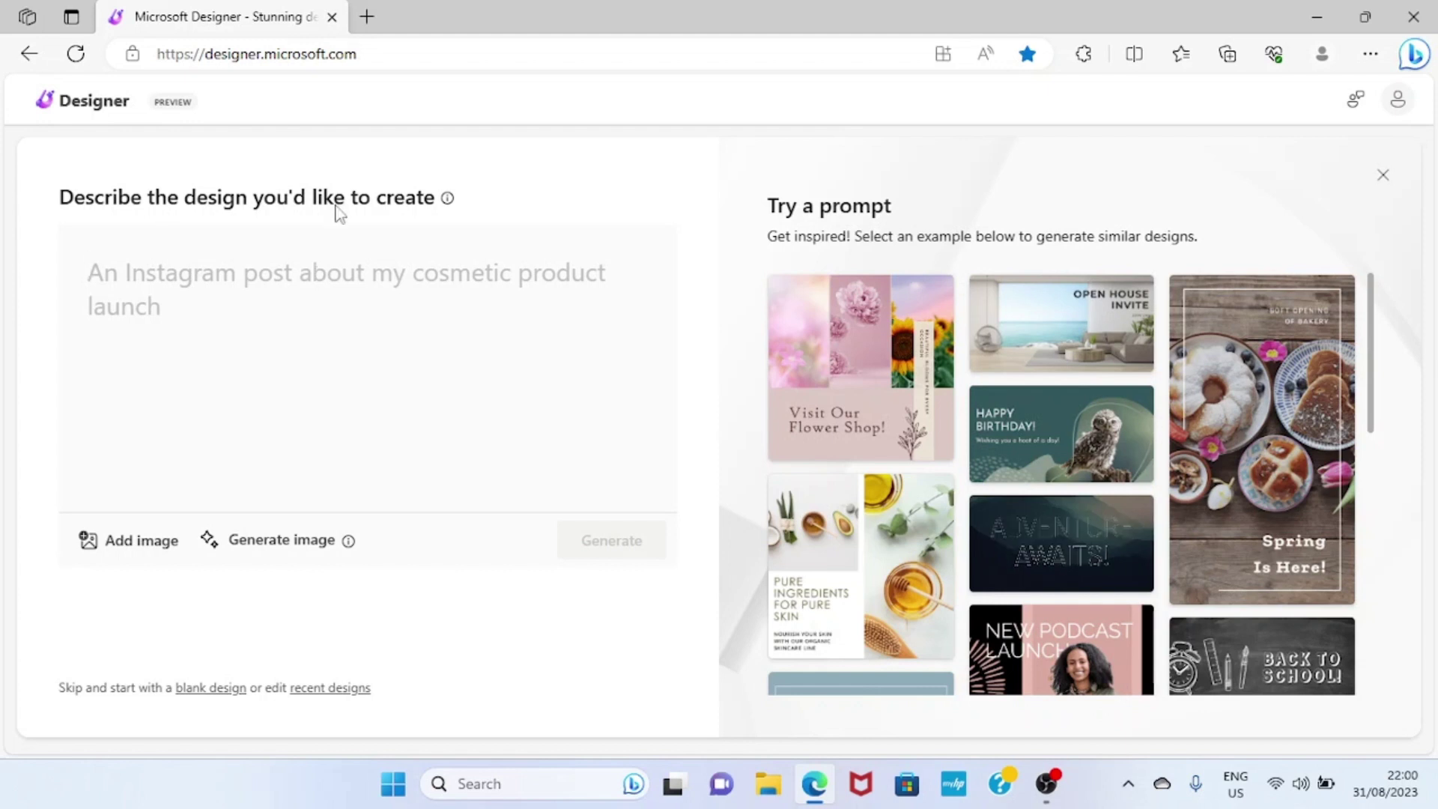
left_click(192, 307)
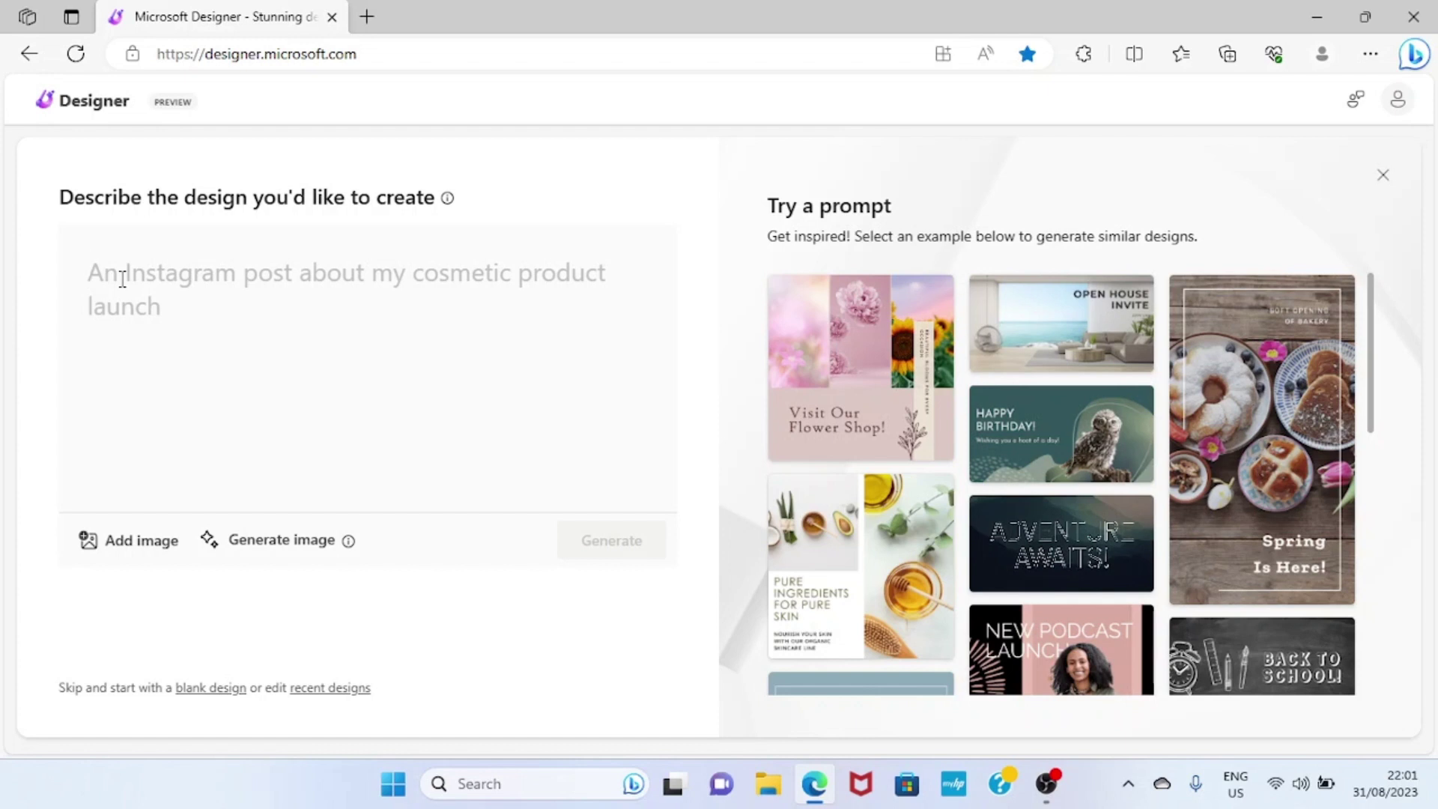
type("Cre")
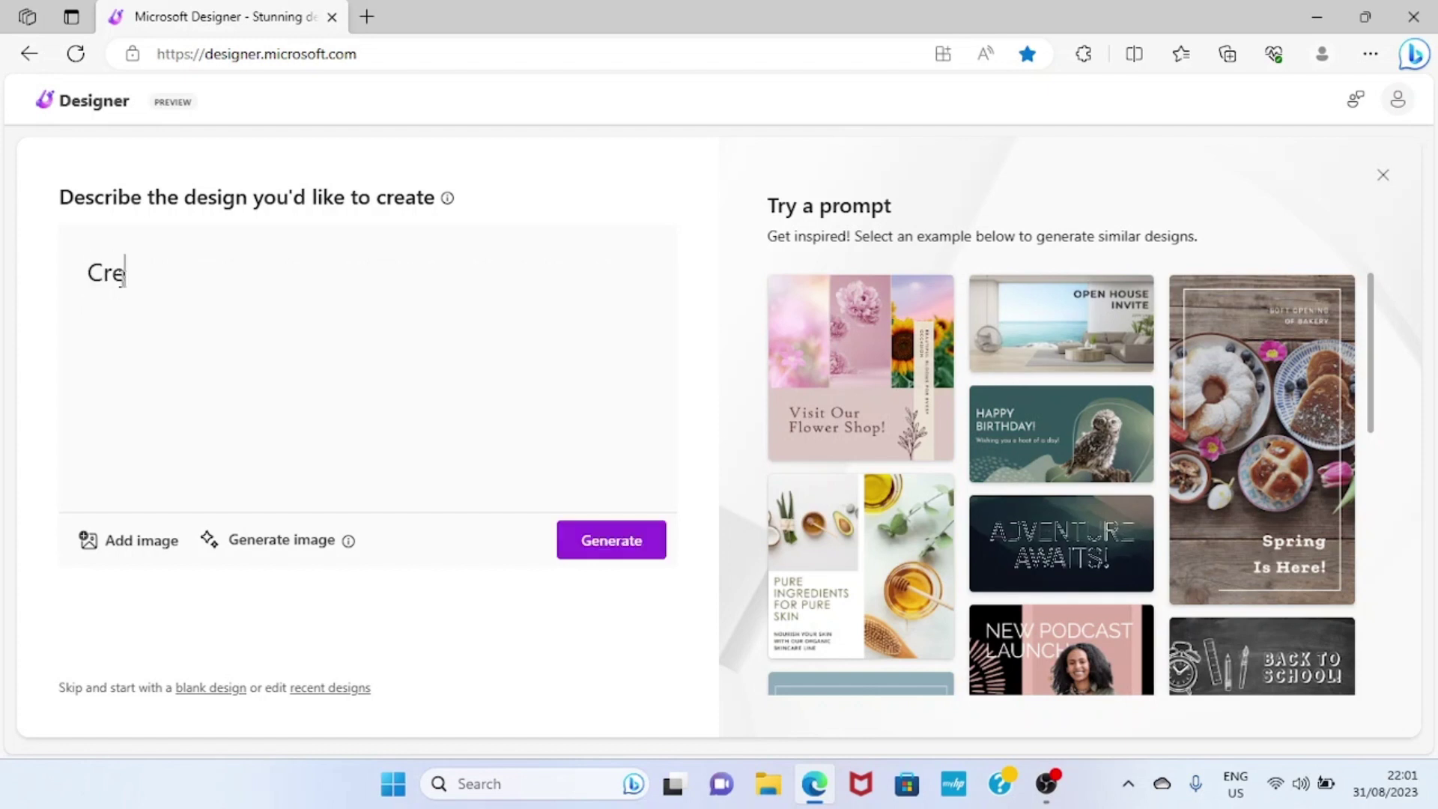
type("ate")
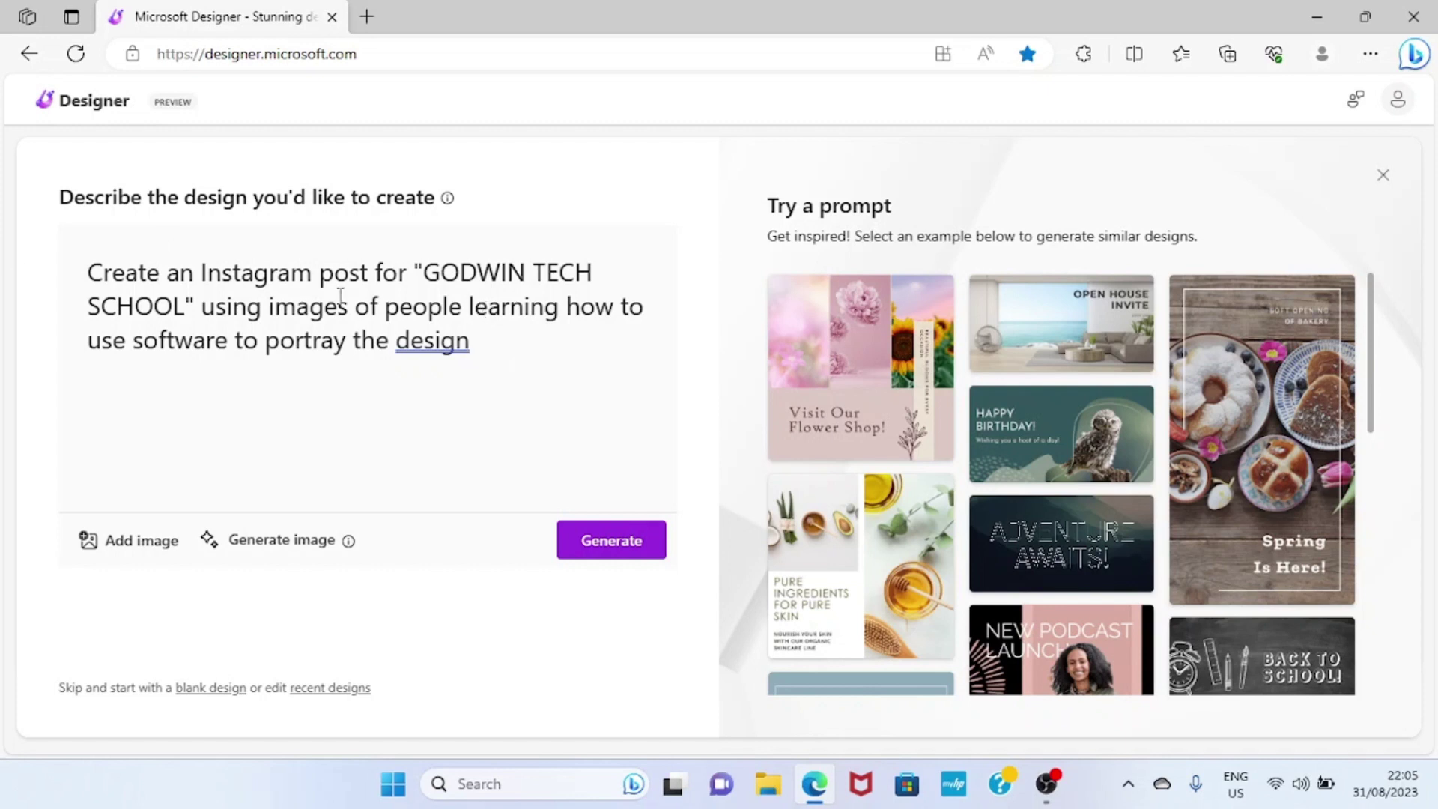
Step: Generate designs from the GODWIN TECH SCHOOL description and scroll through the results
left_click(606, 542)
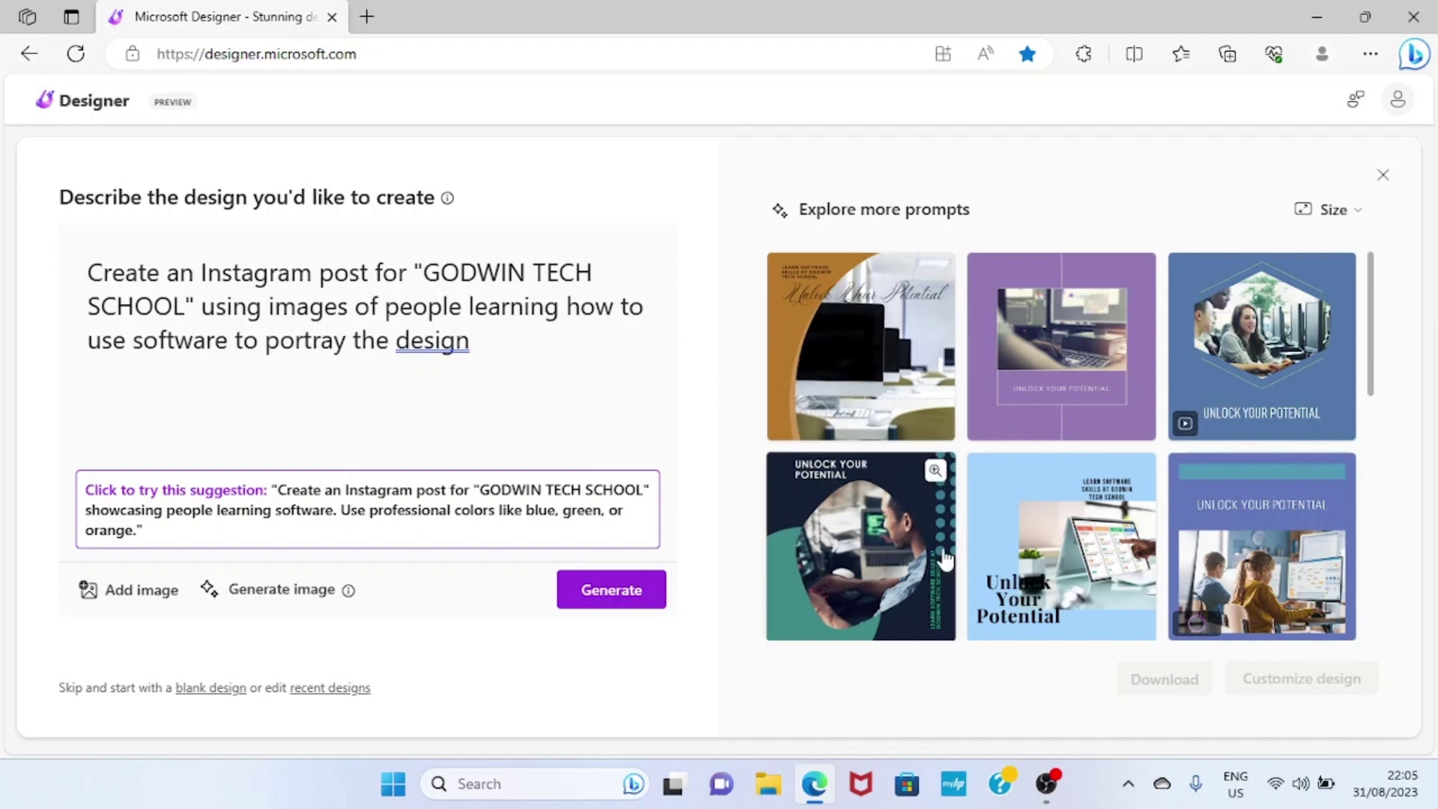
scroll(936, 509, "down", 2)
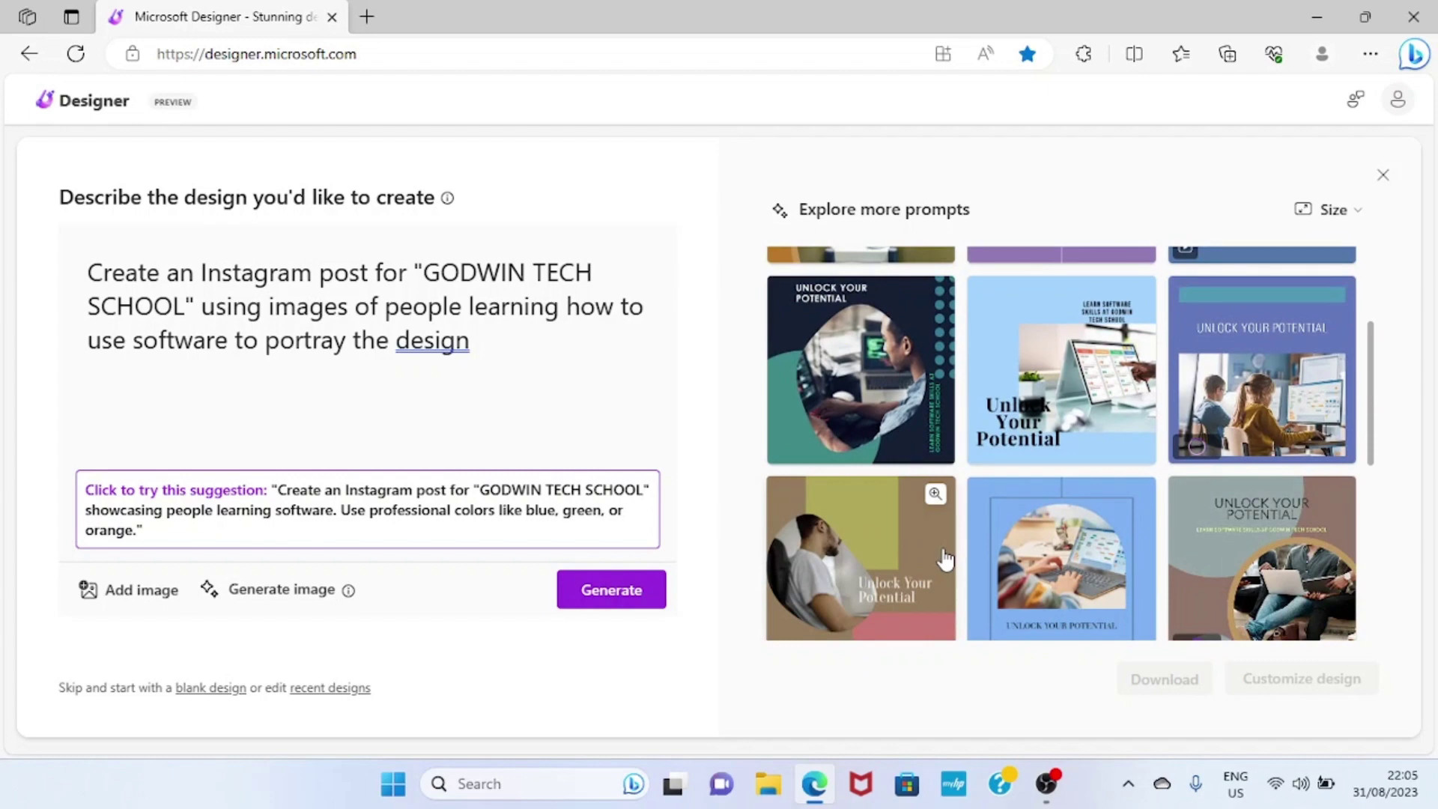
scroll(945, 558, "down", 3)
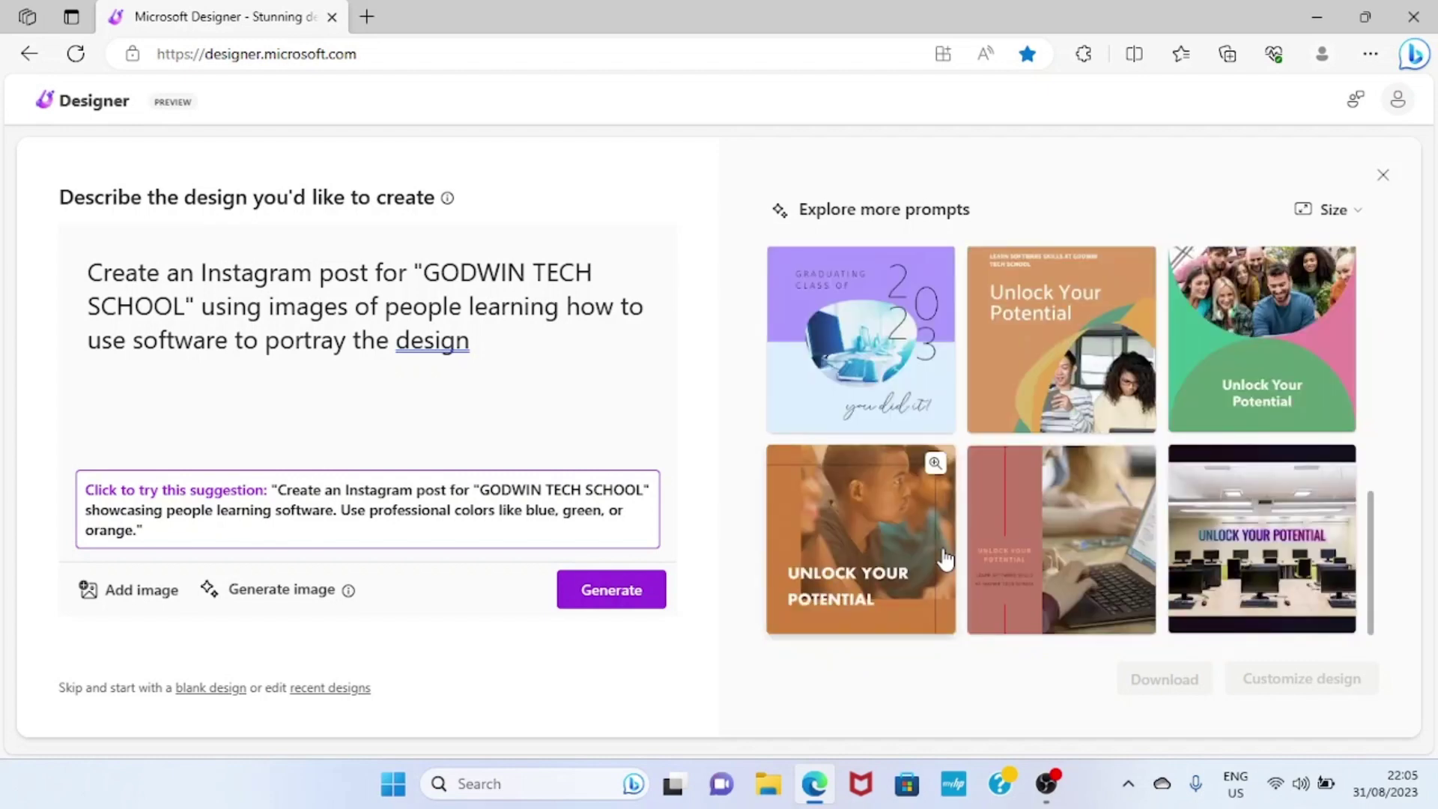
scroll(851, 370, "up", 2)
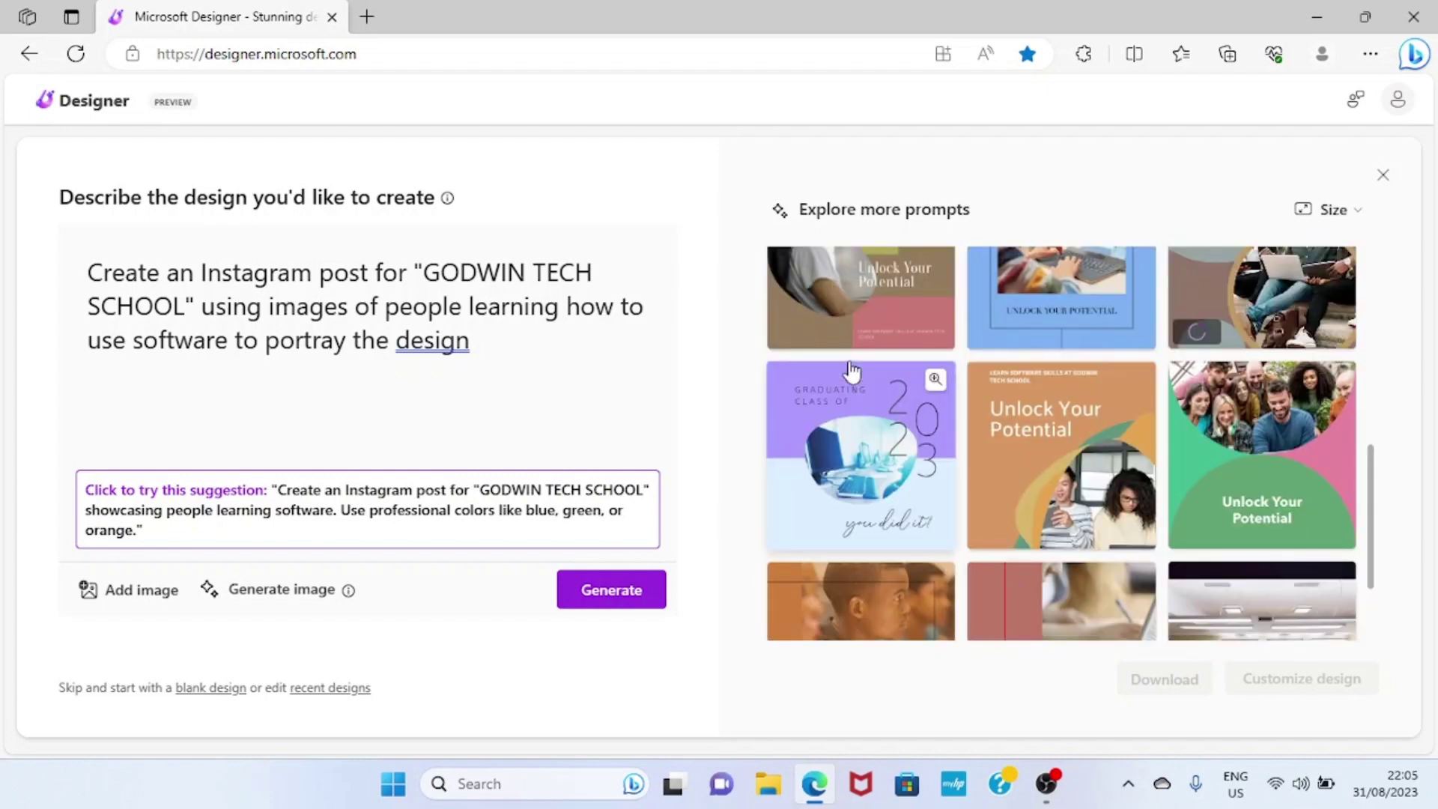
scroll(851, 369, "up", 3)
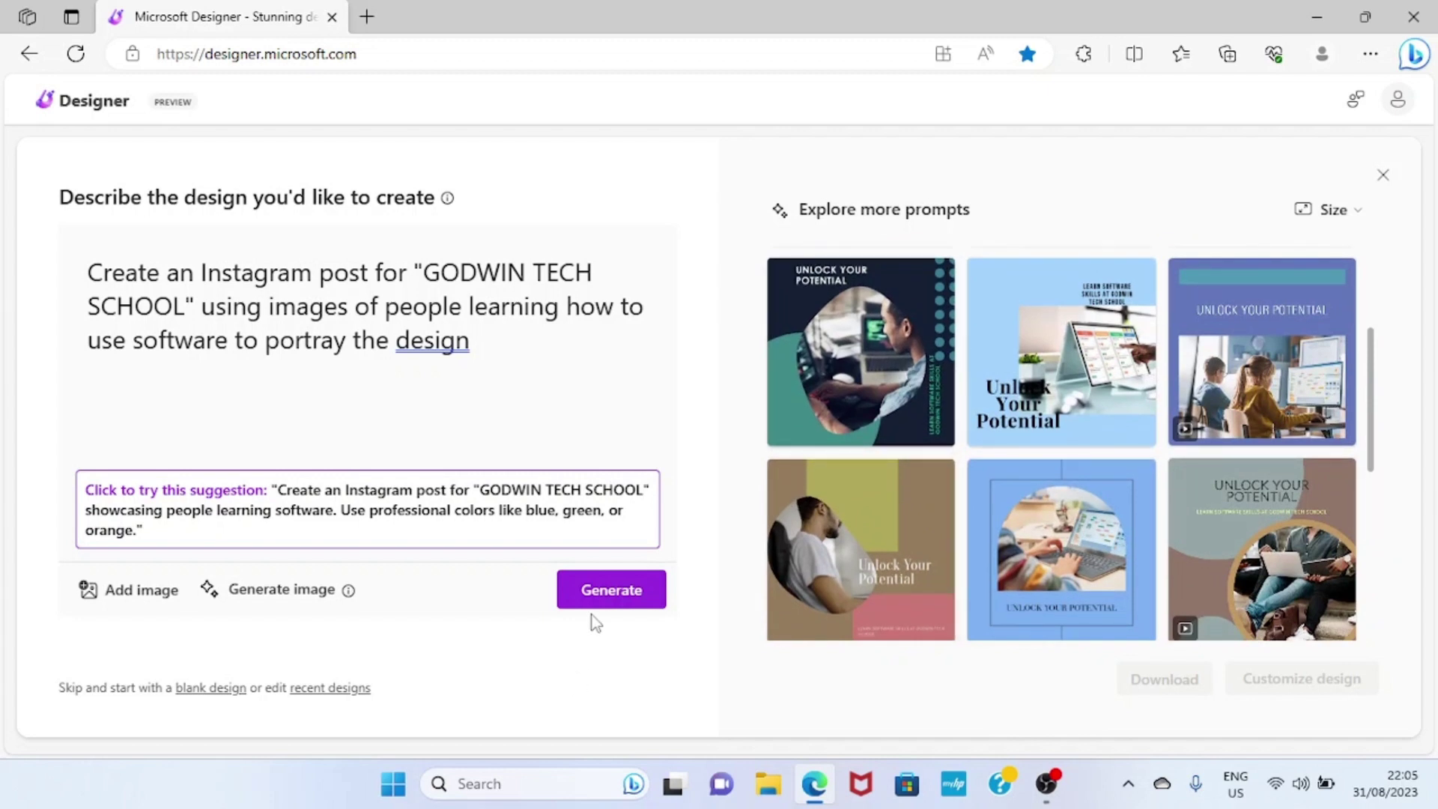
Step: Regenerate a fresh set of designs and preview the first one enlarged
left_click(620, 594)
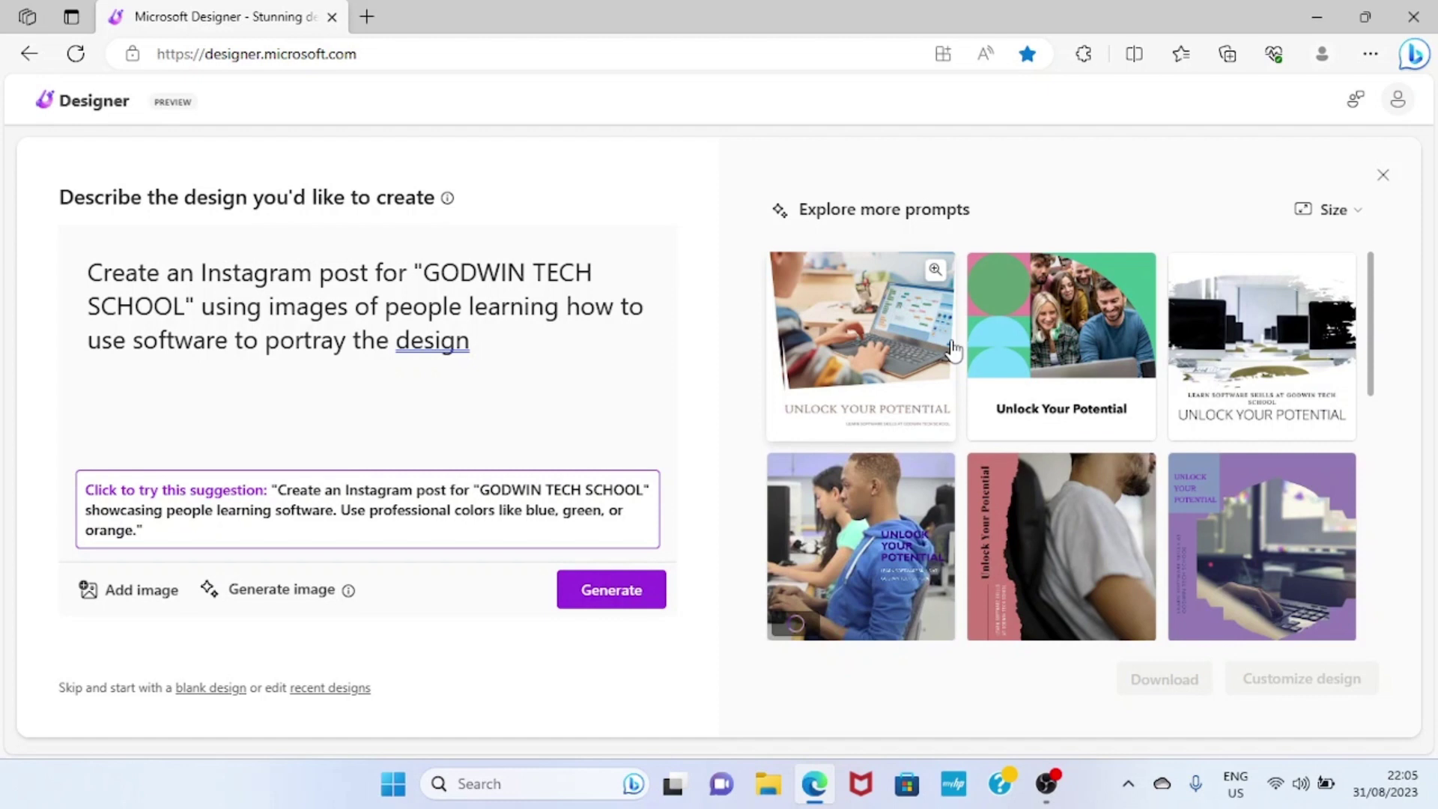
left_click(937, 267)
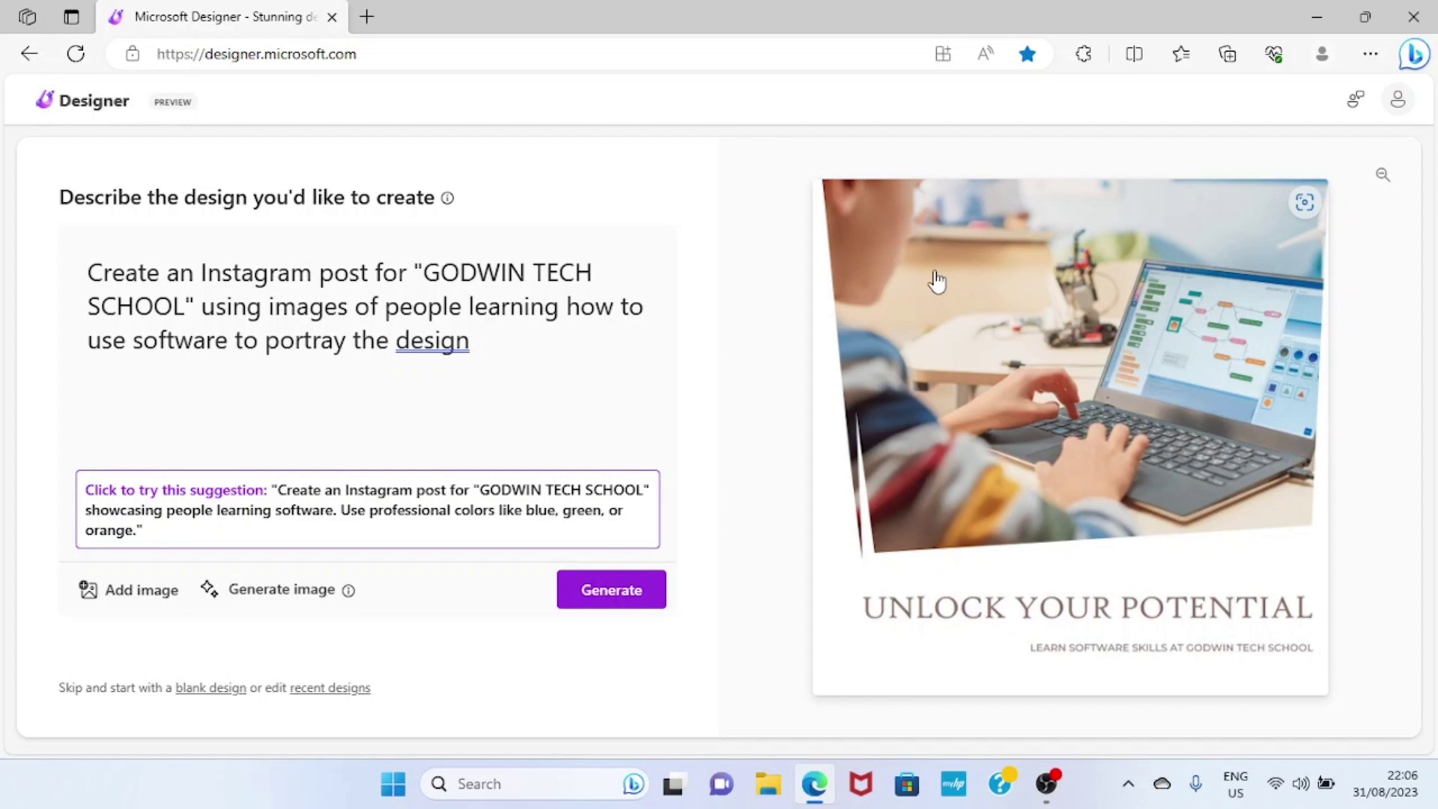
left_click(1382, 176)
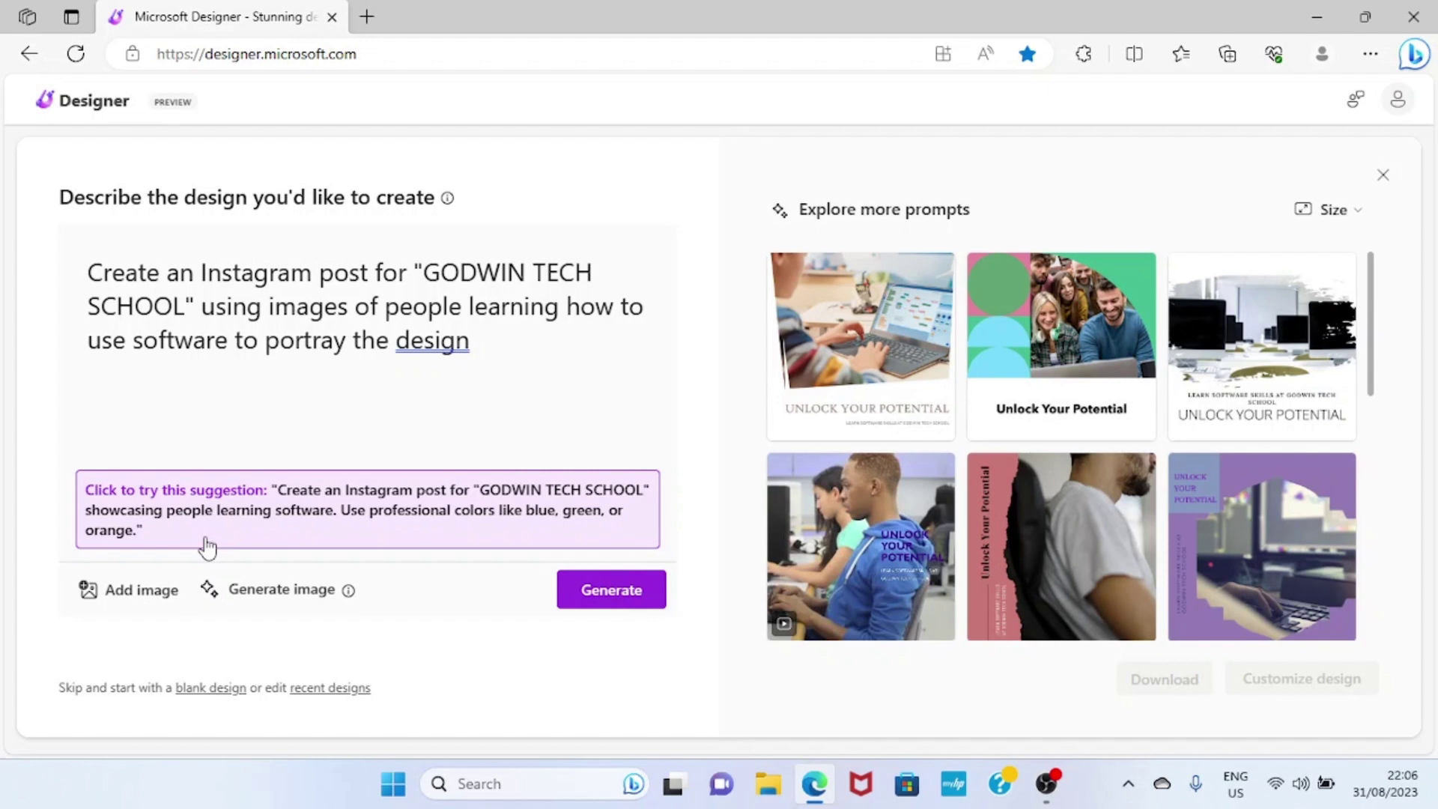
Step: Use the professional-colours suggested prompt and pick the classroom 'Learn Software at Godwin Tech' design
left_click(208, 529)
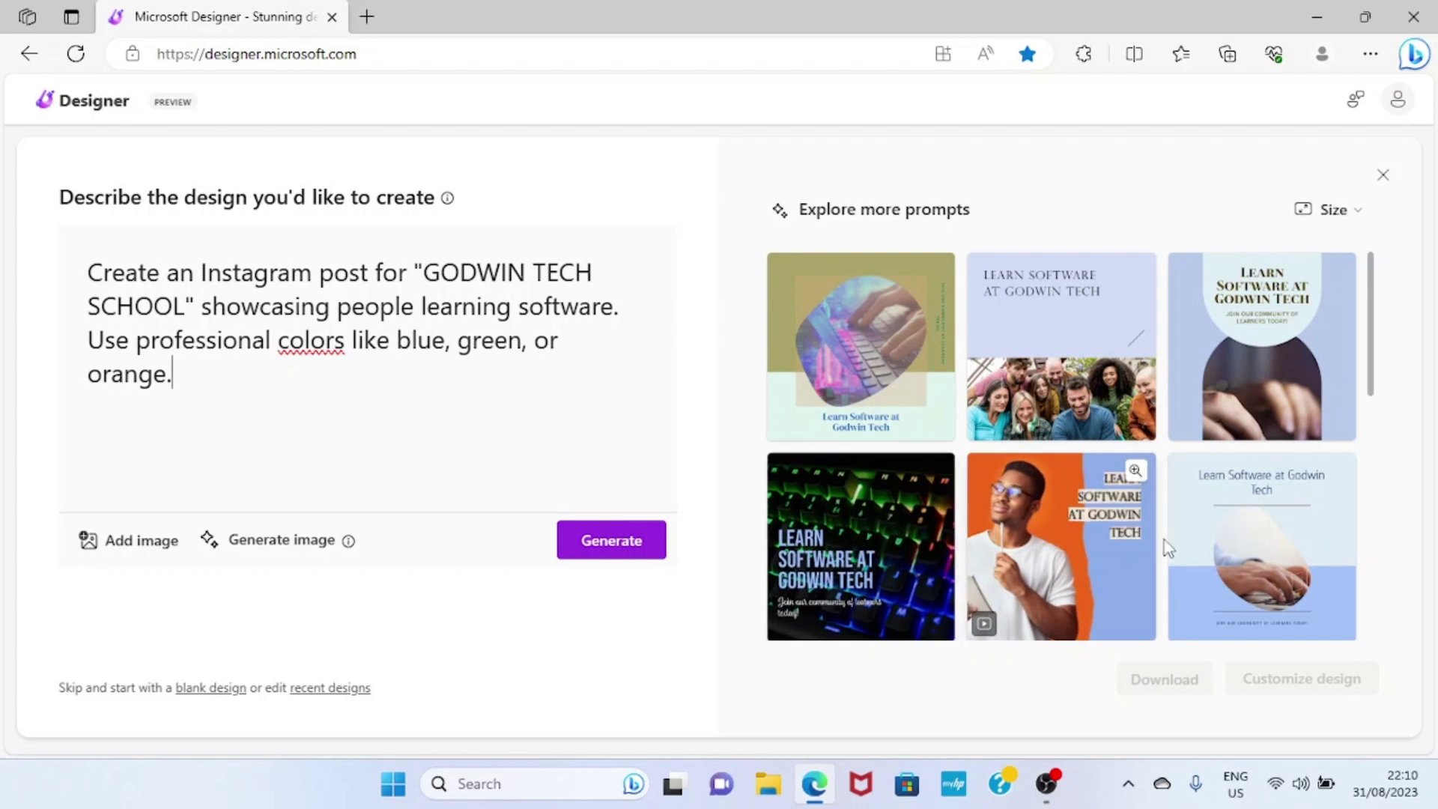
scroll(1191, 565, "down", 1)
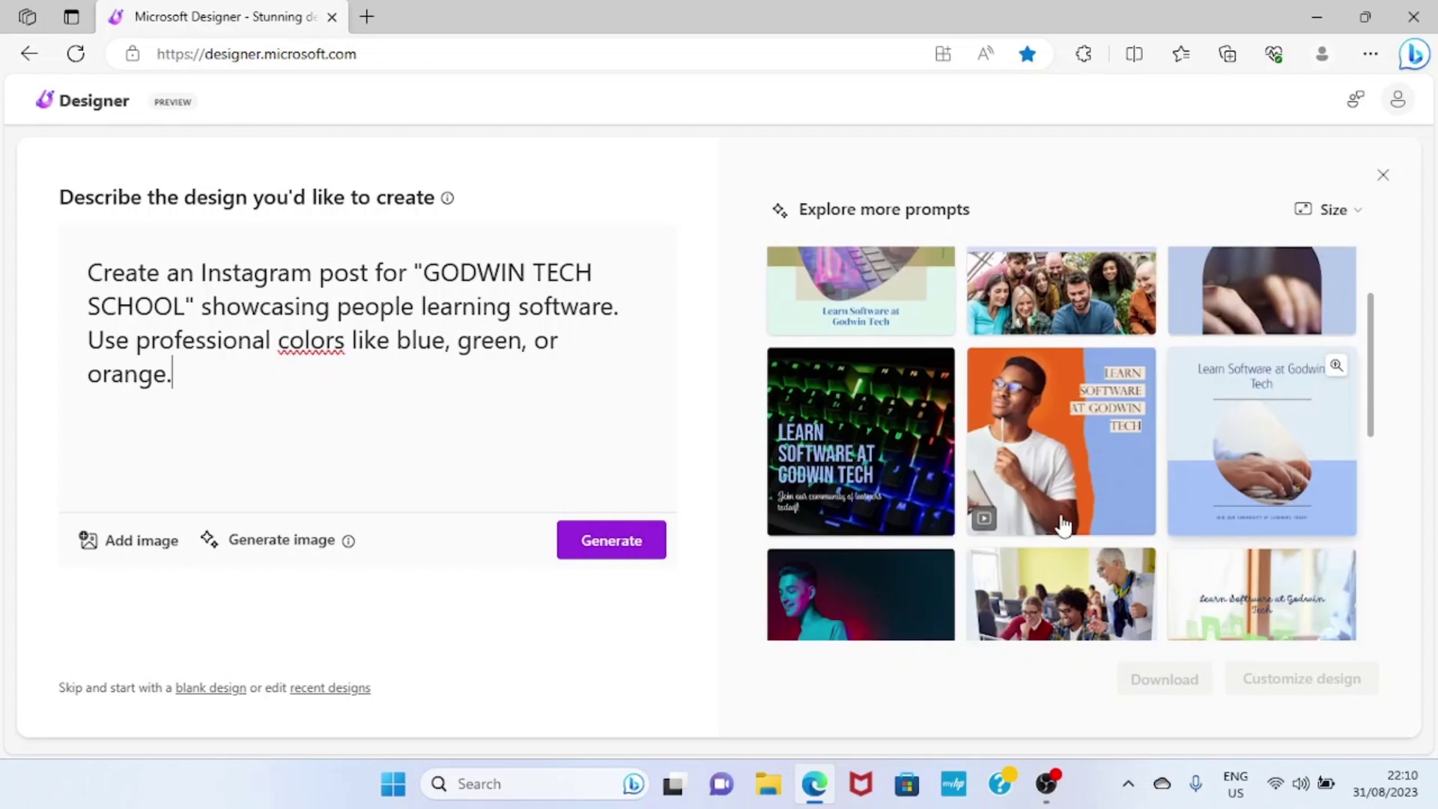
scroll(1063, 524, "down", 3)
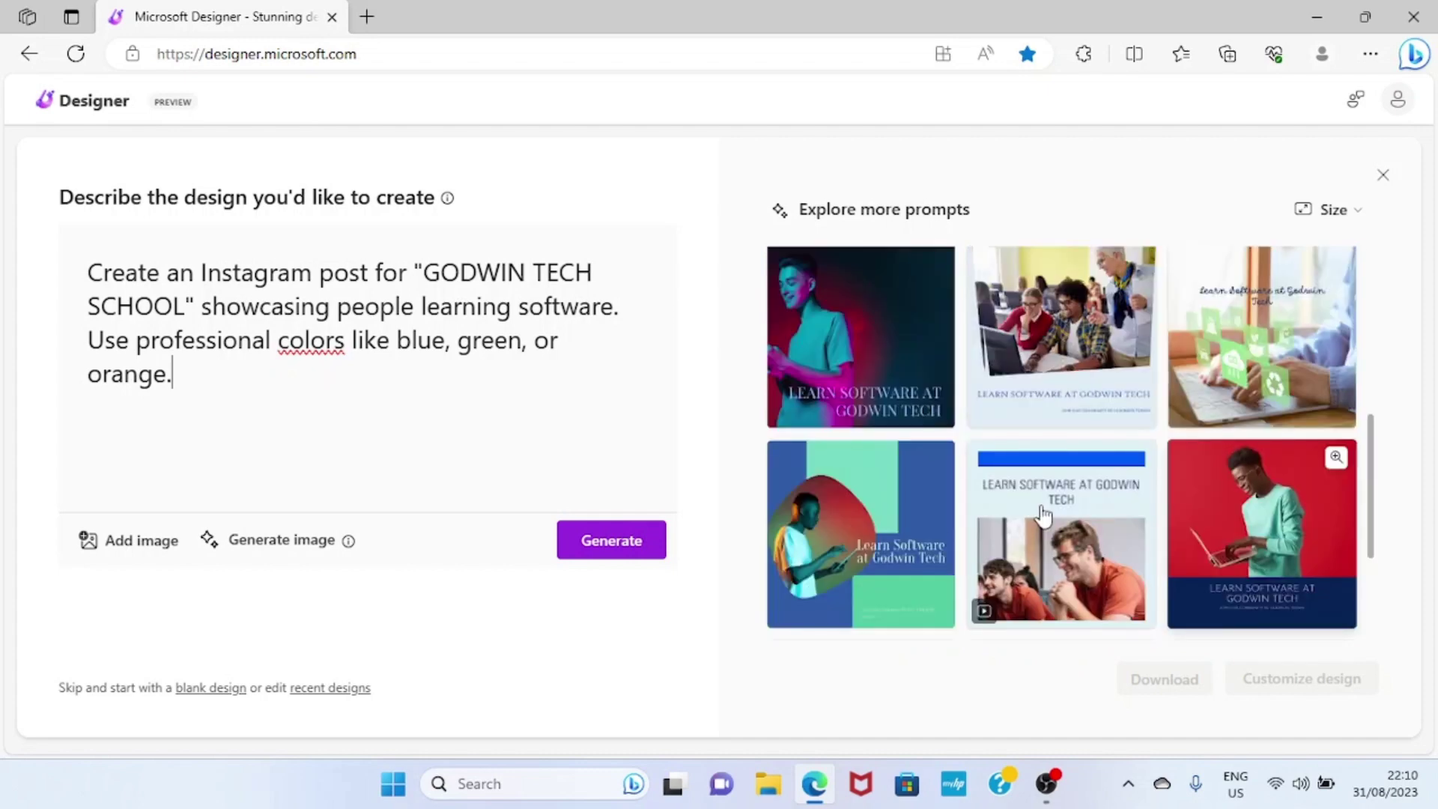
left_click(1116, 319)
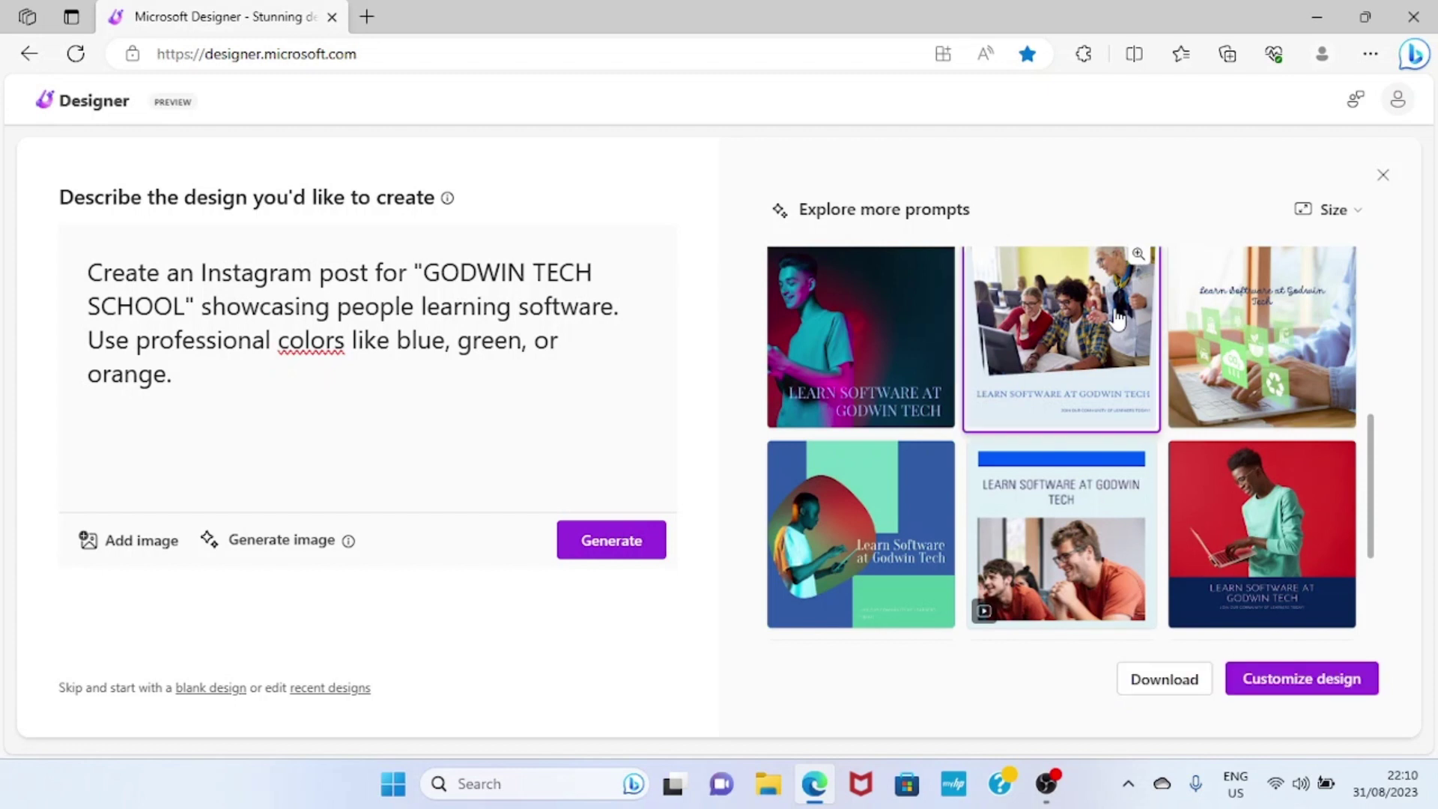
Step: Customize the classroom design in the editor and browse the alternative layout ideas
left_click(1318, 693)
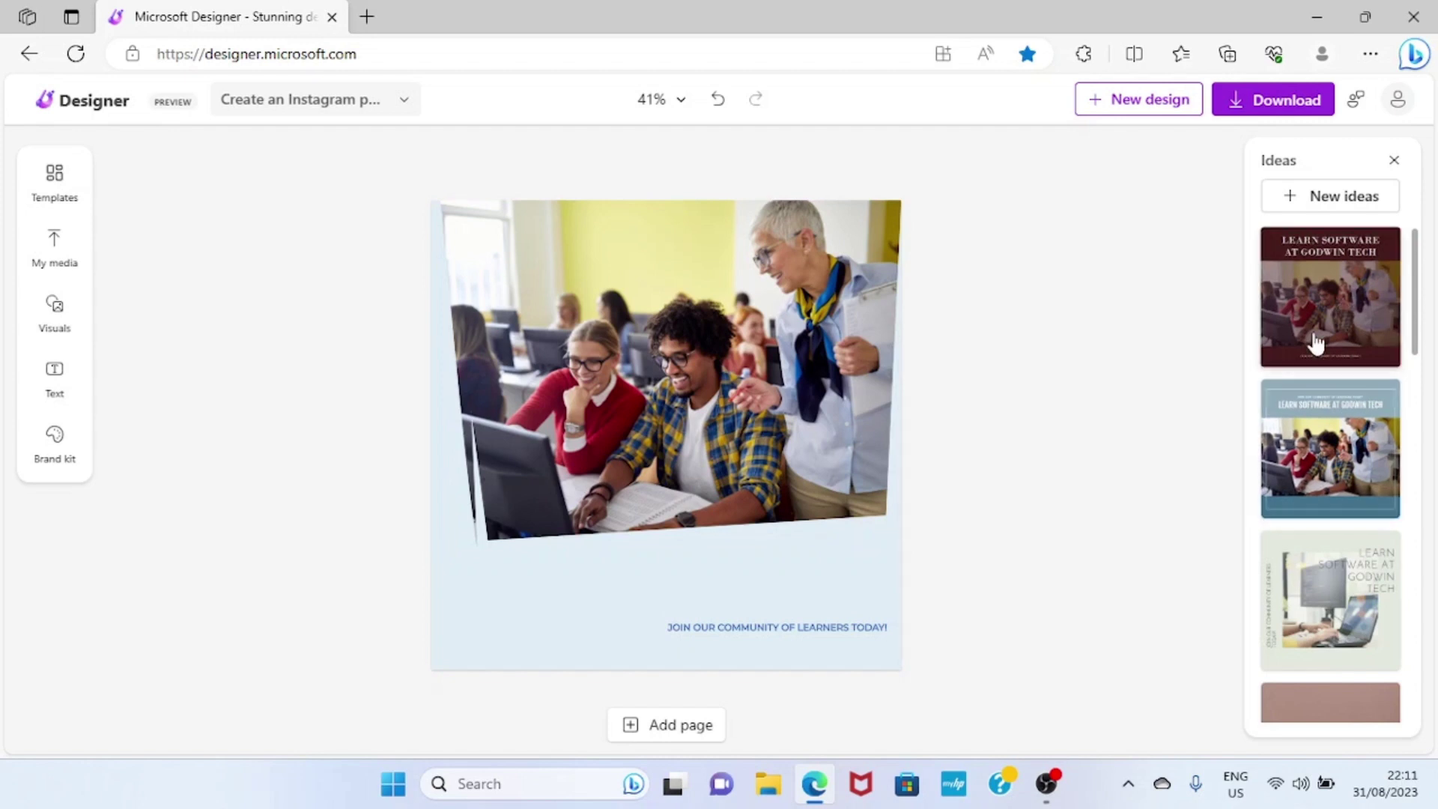
scroll(1331, 593, "down", 2)
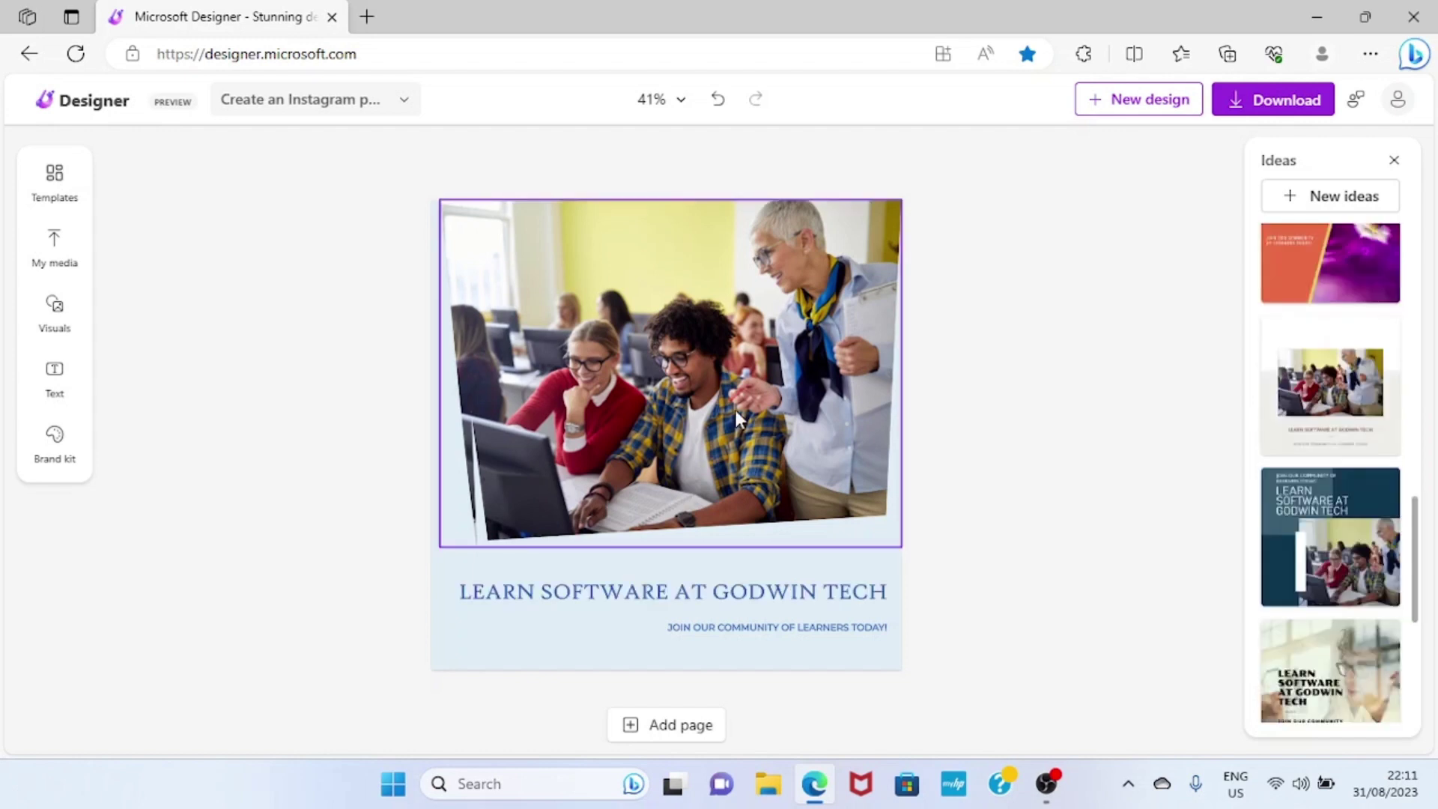
Step: Apply the dark-blue layout idea and bold the 'Join our community of learners today!' tagline
left_click(1339, 536)
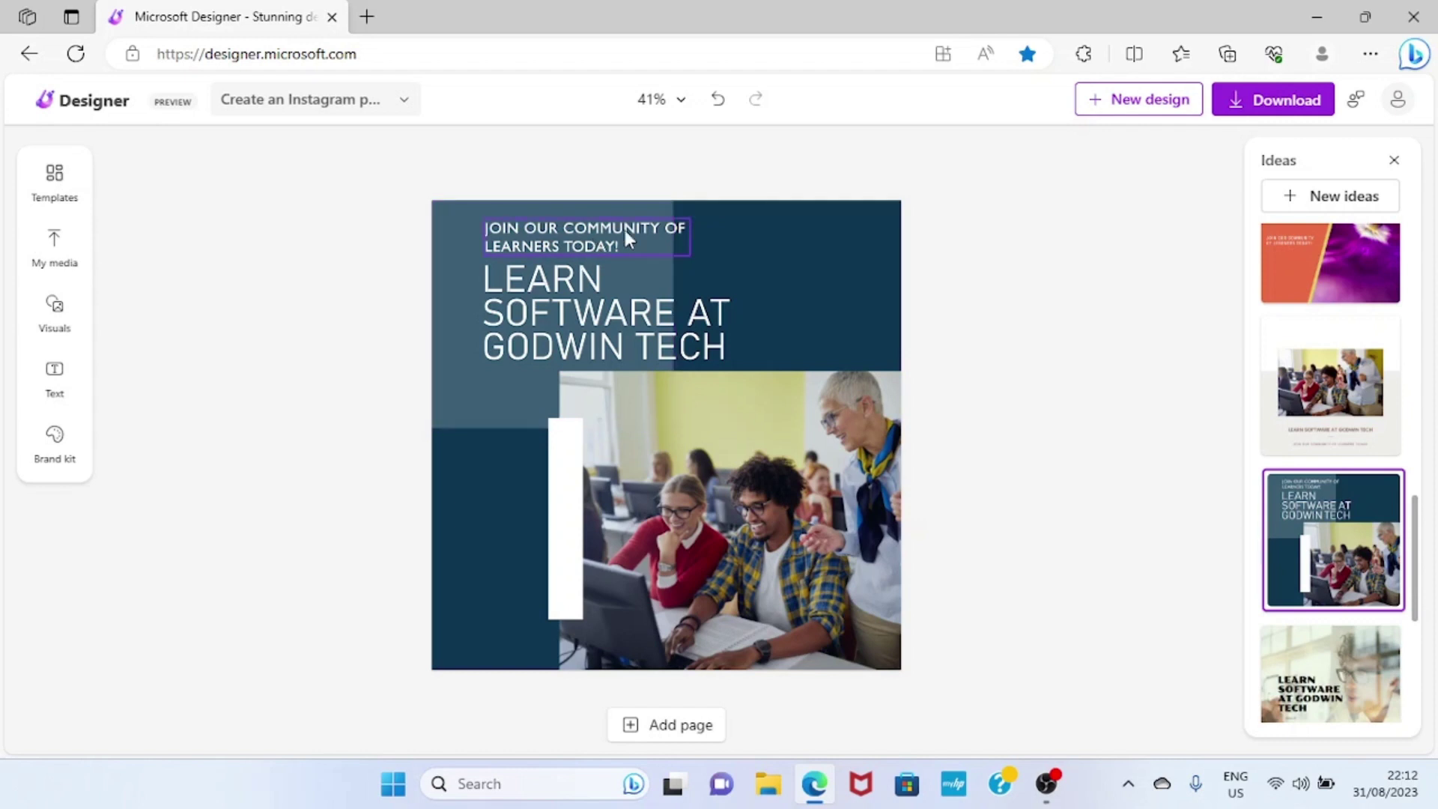
left_click(624, 233)
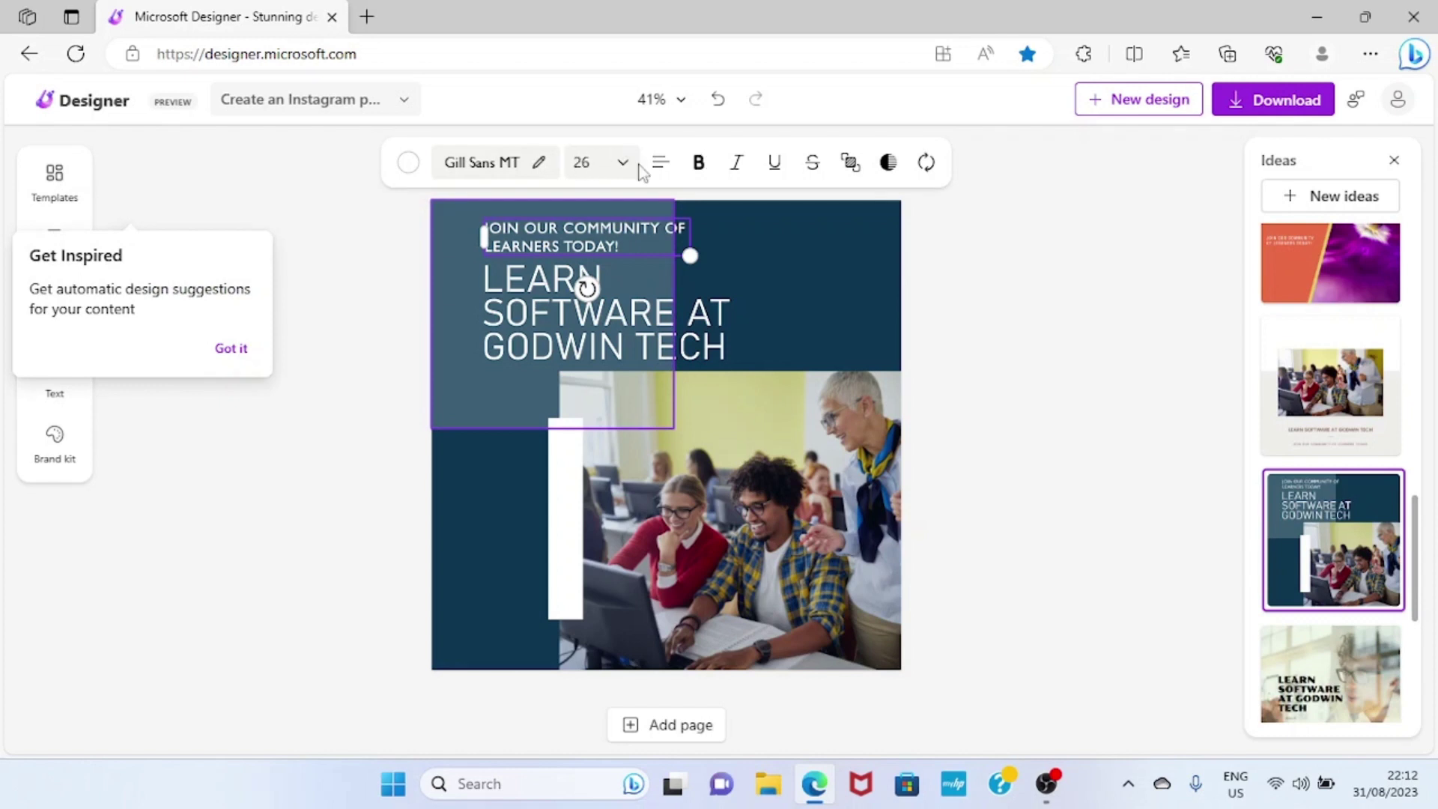
left_click(690, 166)
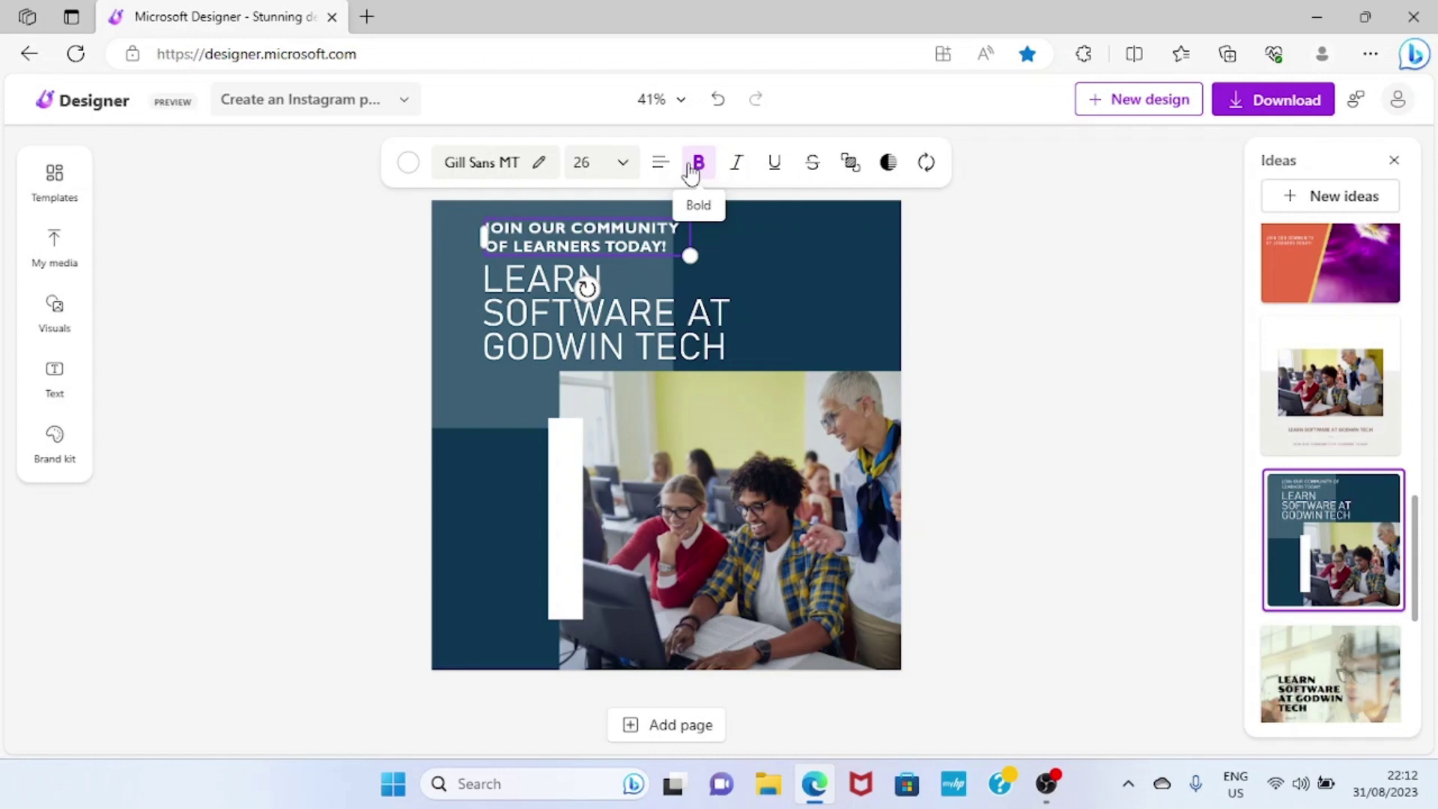
Step: Browse the Fun fonts for the tagline, try Bangers, then undo back to Gill Sans MT
left_click(488, 173)
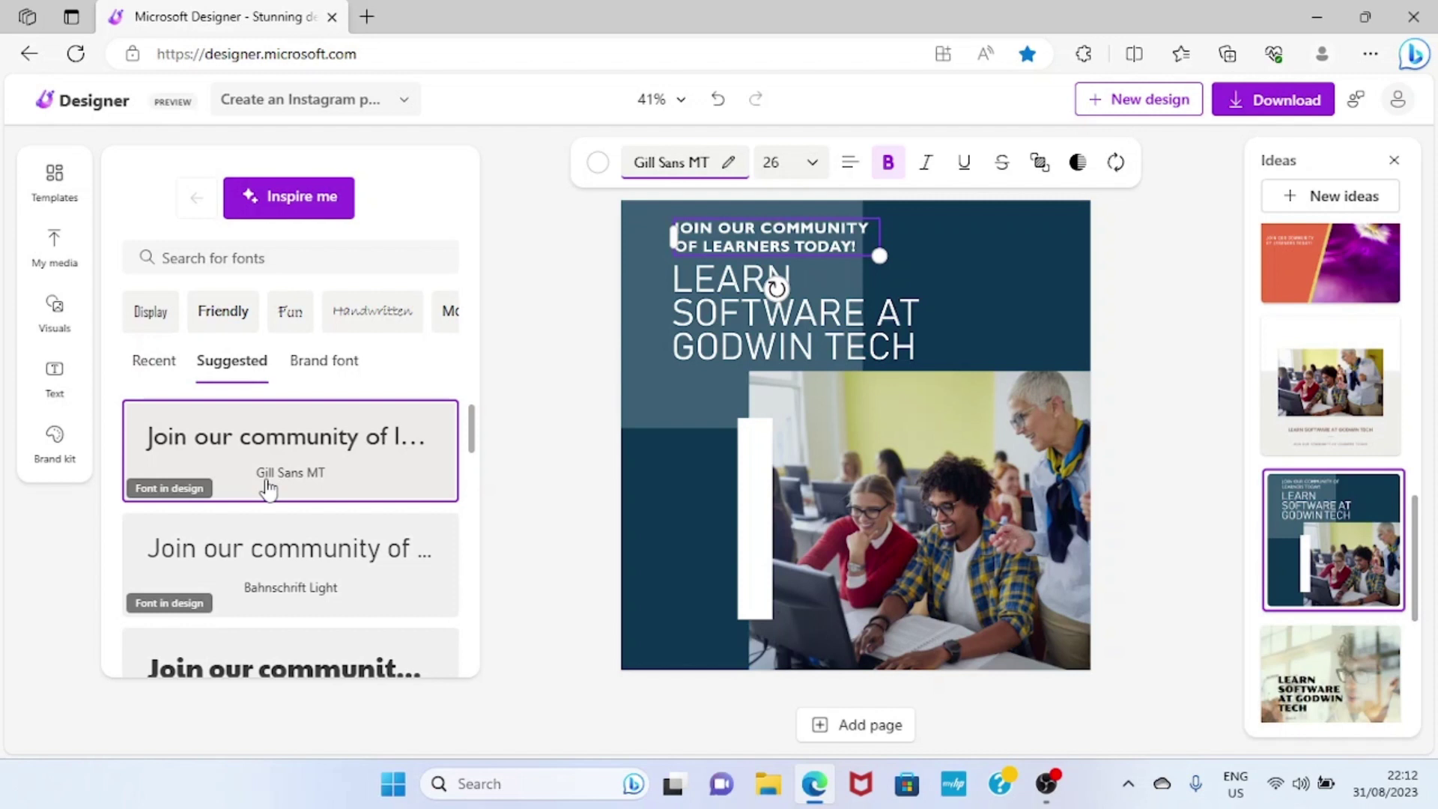
scroll(269, 491, "down", 1)
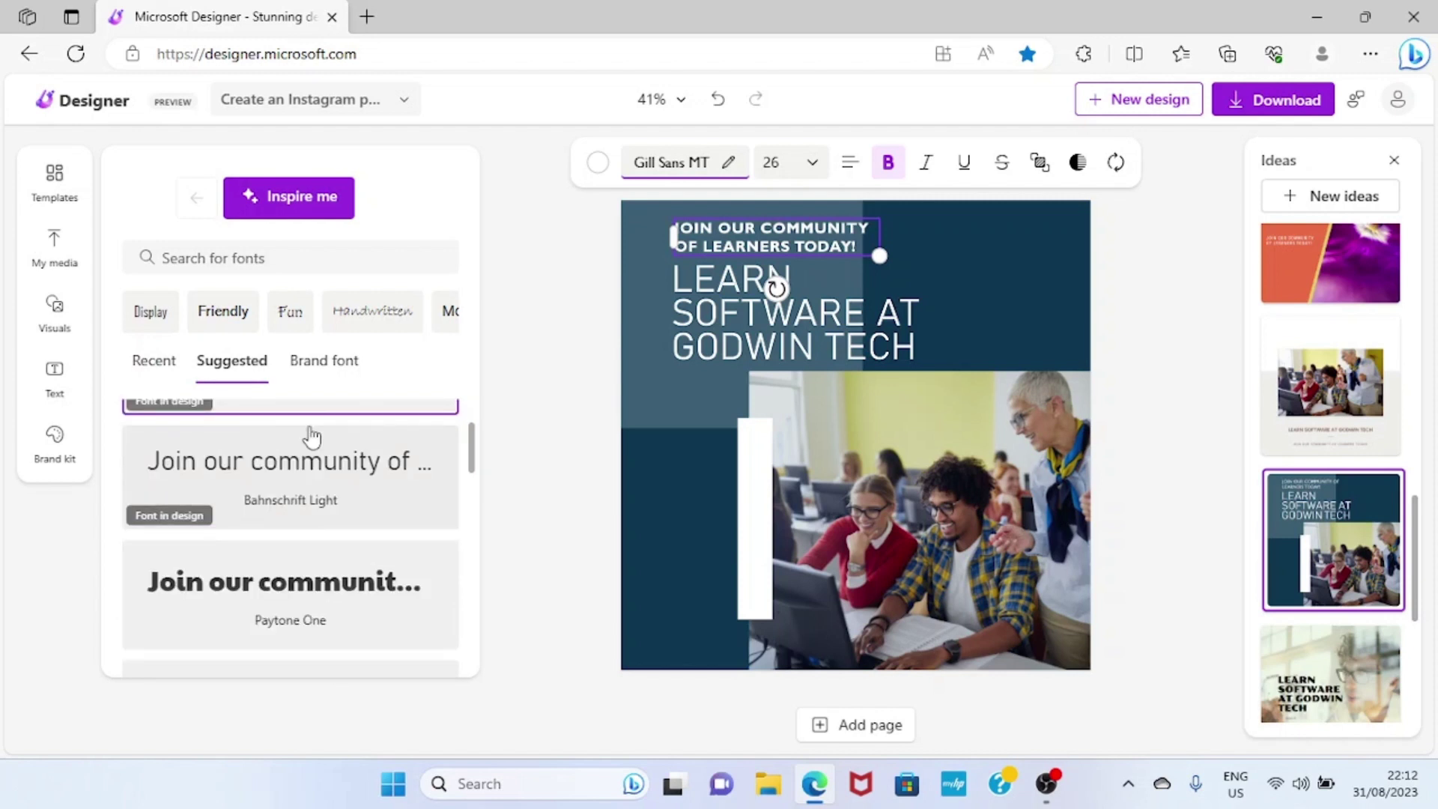
scroll(312, 437, "up", 1)
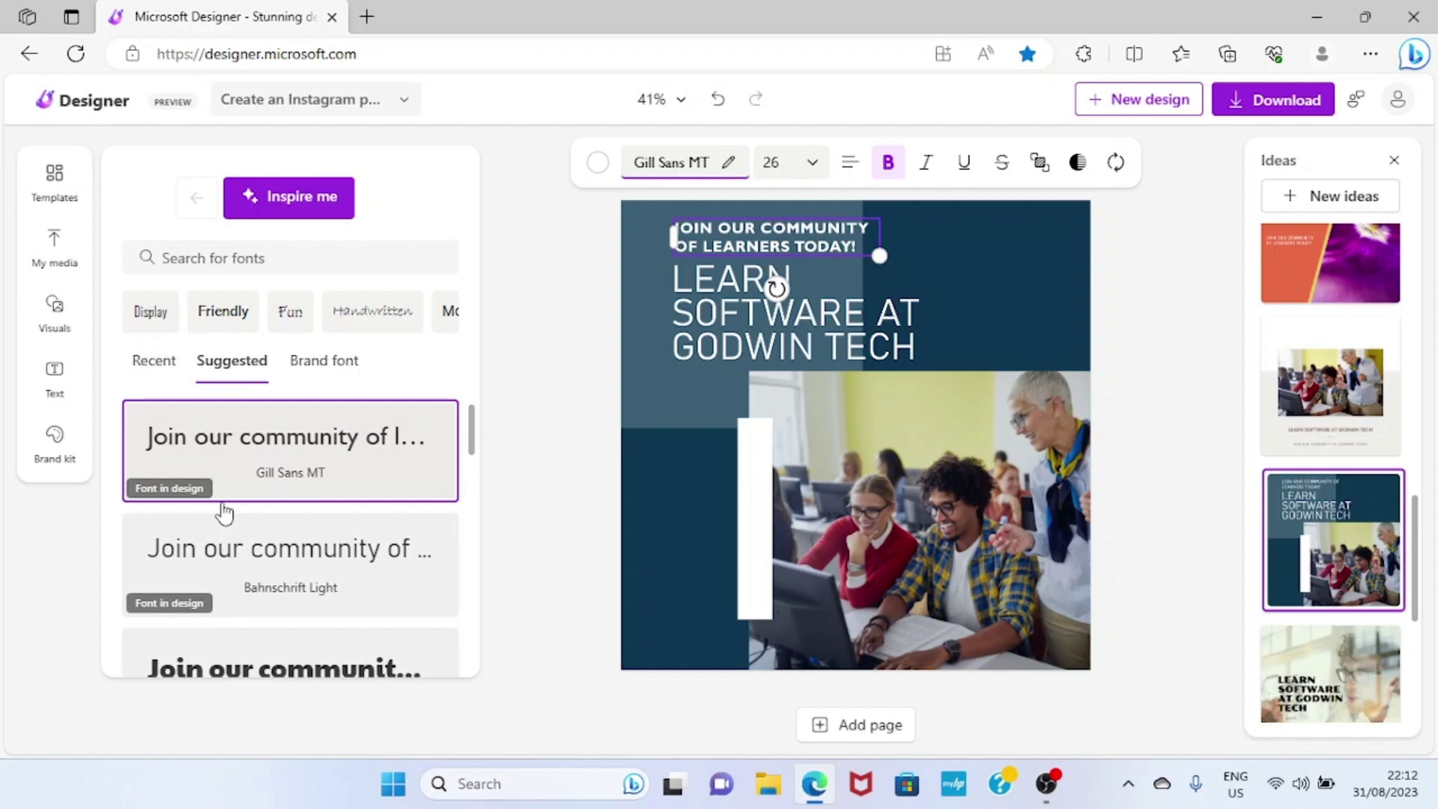
scroll(227, 519, "down", 1)
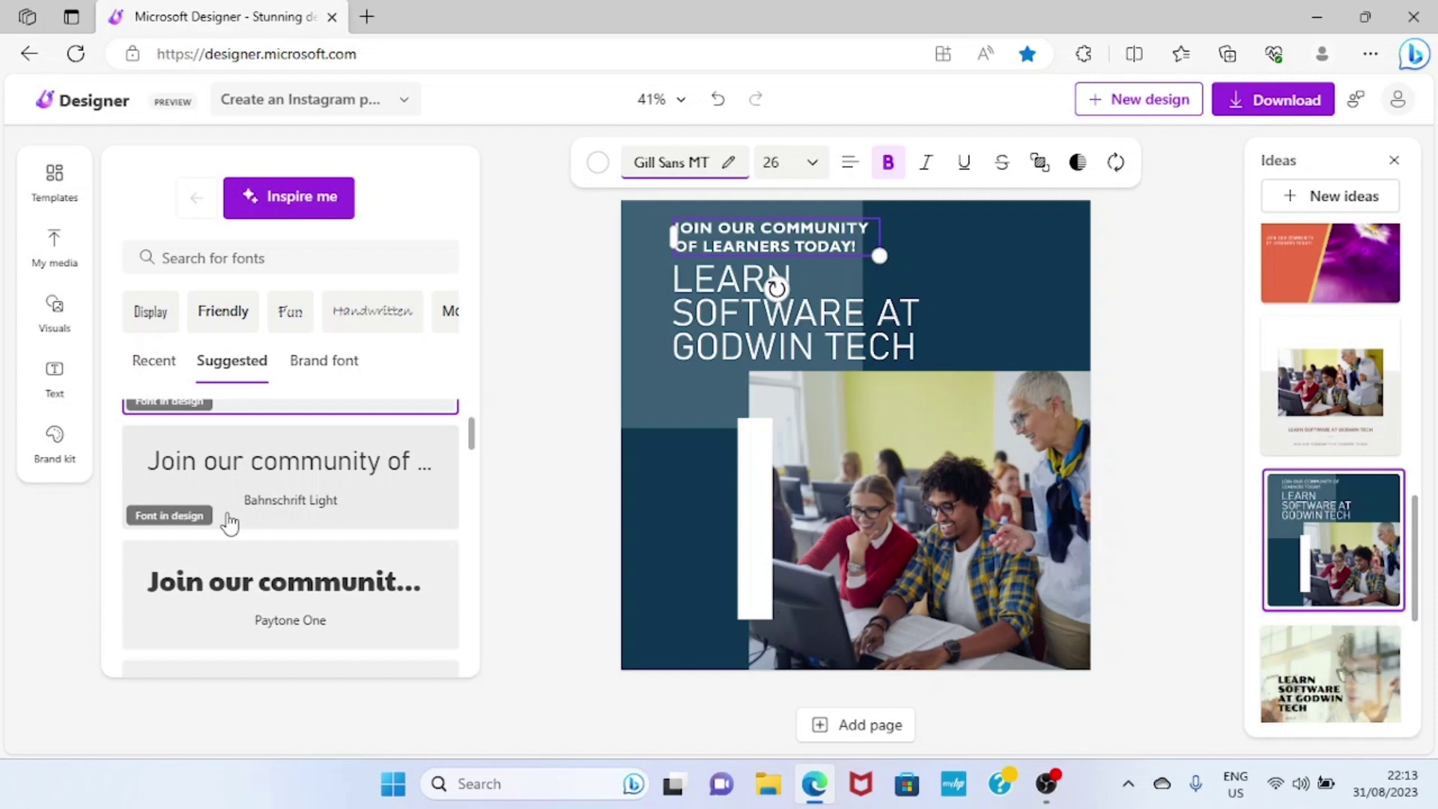
left_click(289, 312)
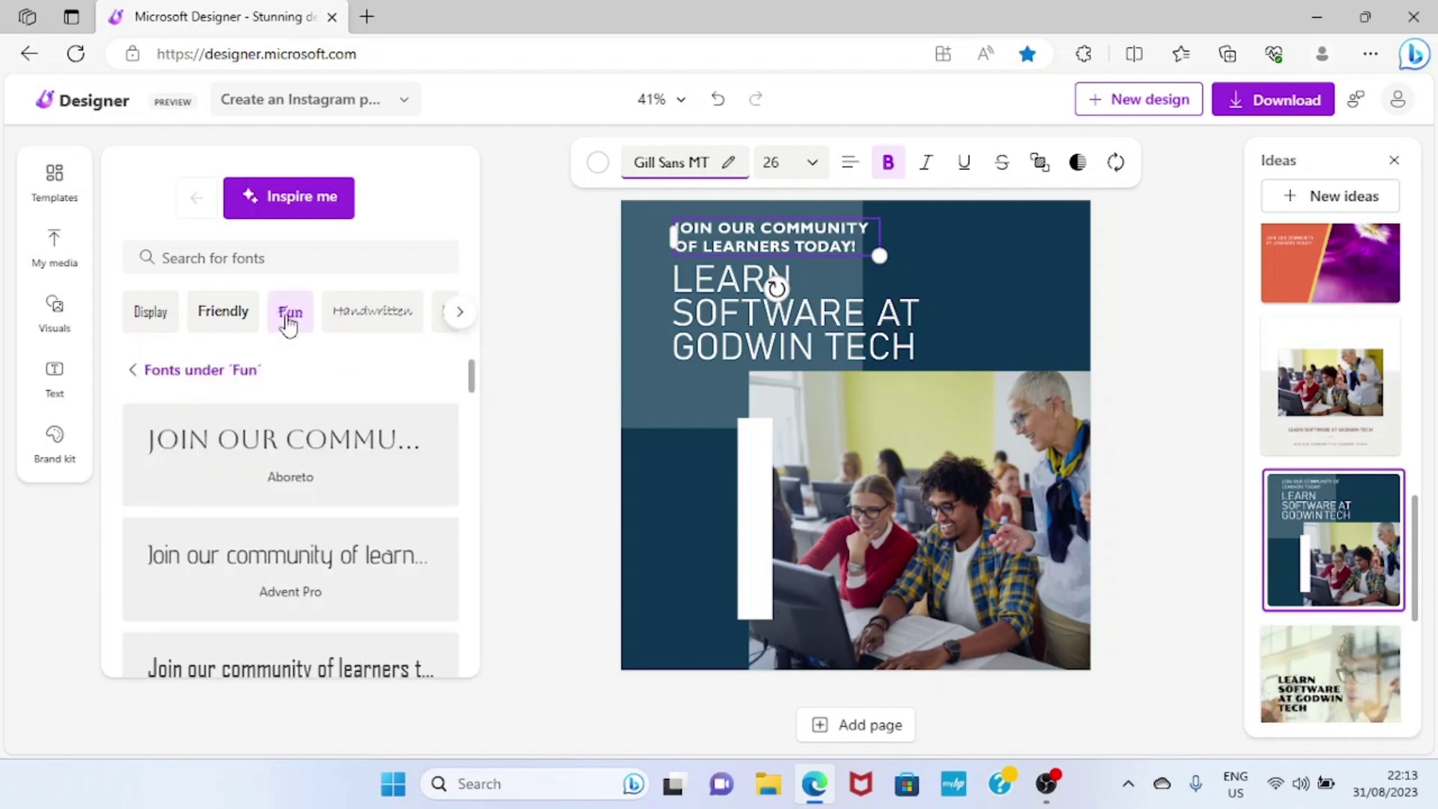
scroll(311, 635, "down", 5)
left_click(311, 629)
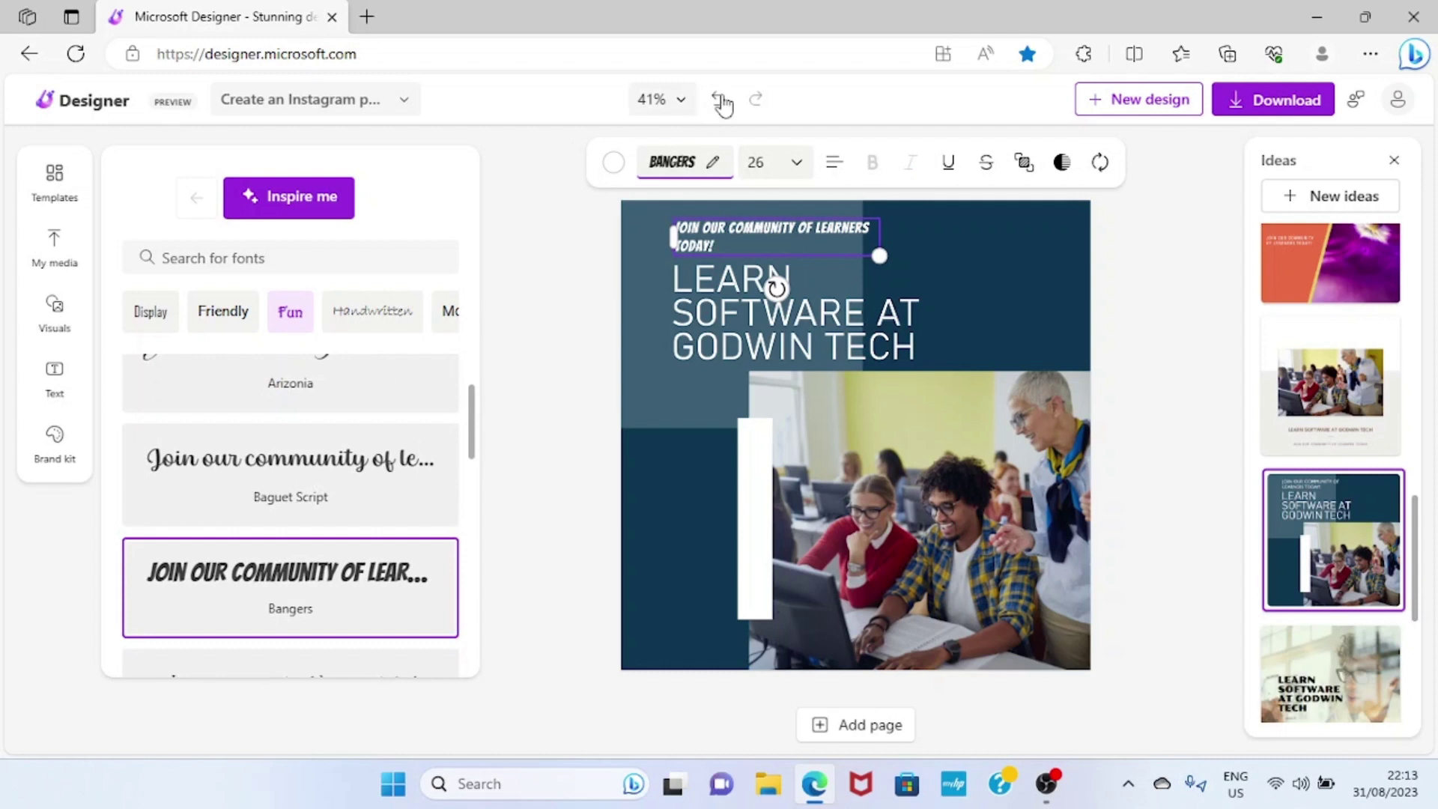
left_click(721, 101)
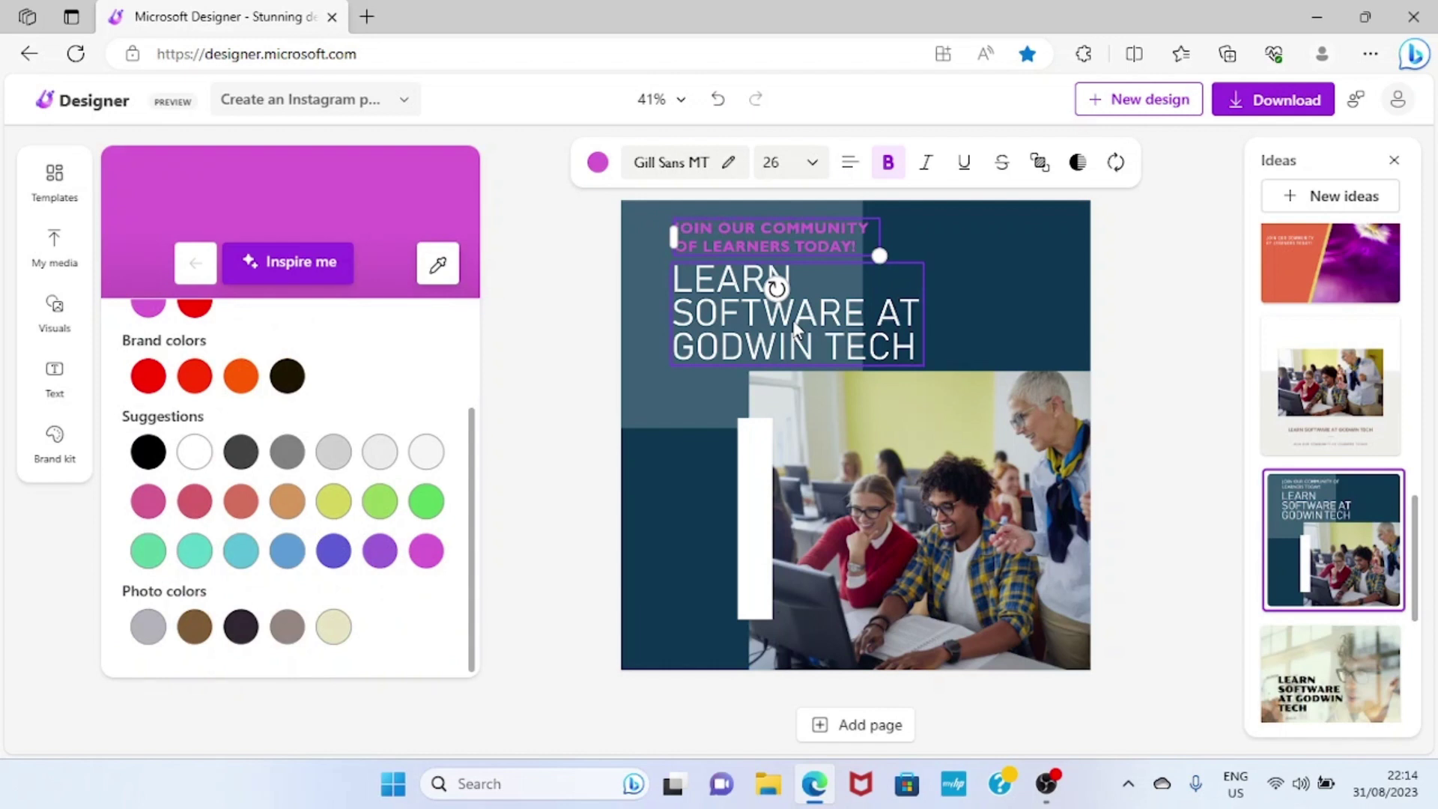
Step: Retype the headline as 'GODWIN TECH SCHOOL' and centre-align it
left_click(801, 321)
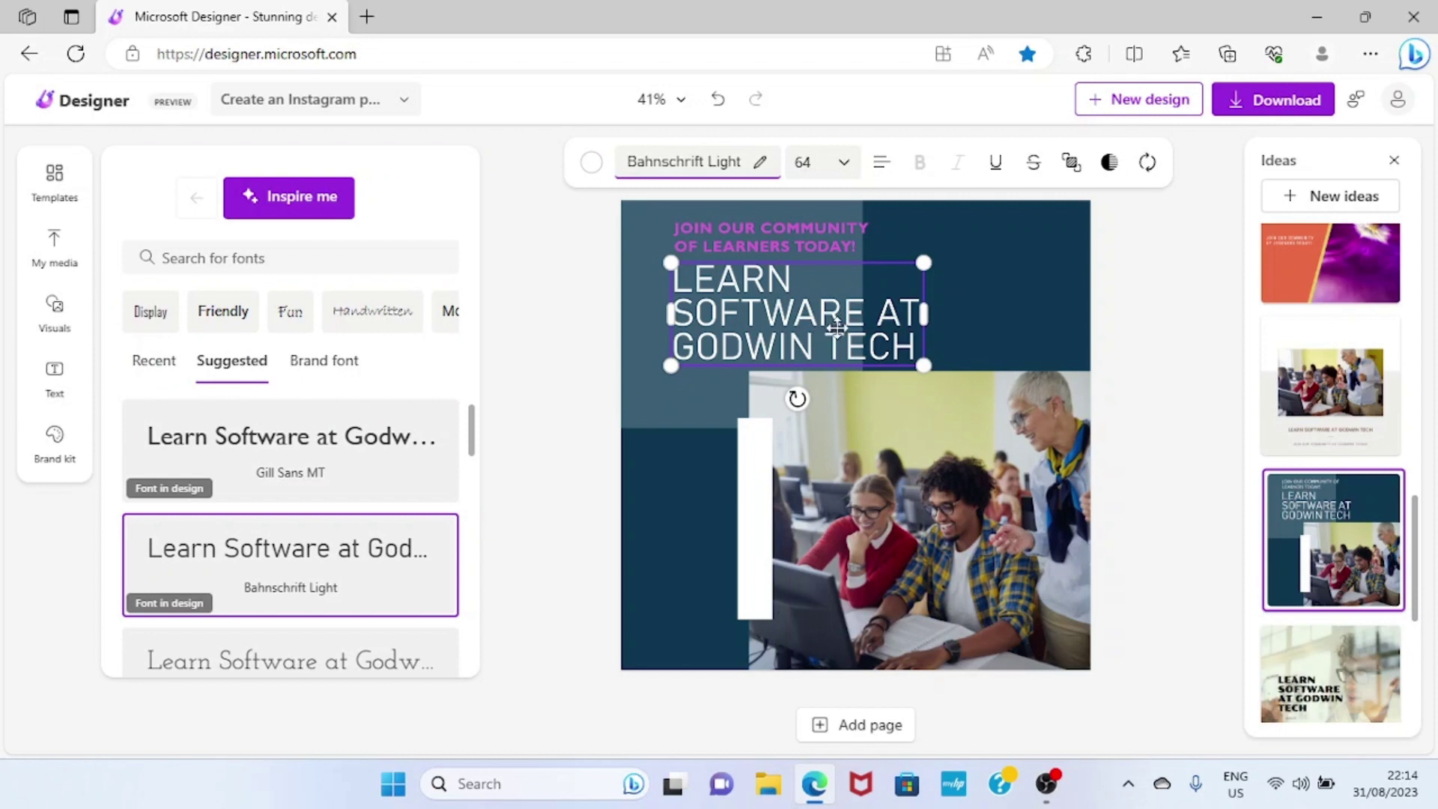
left_click(859, 335)
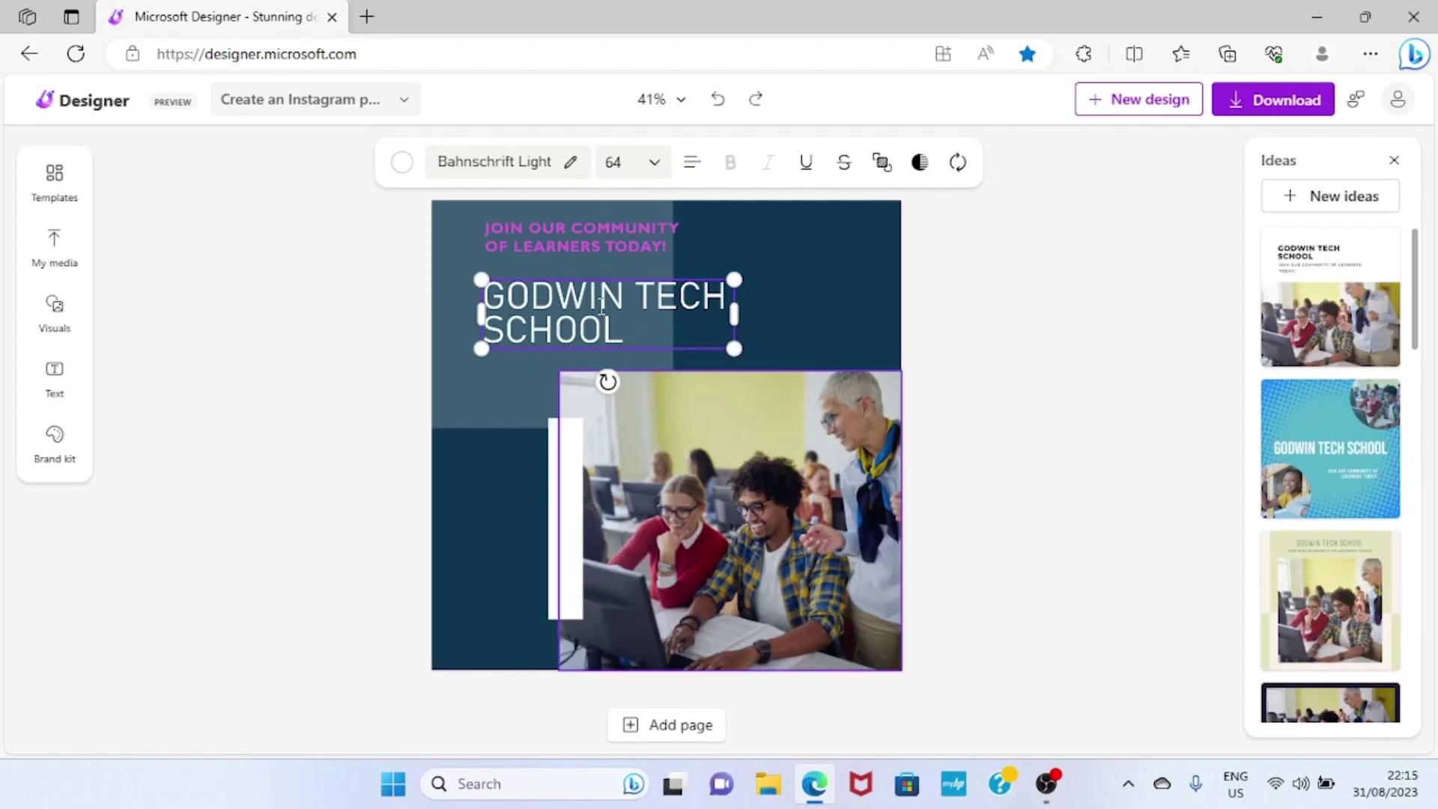
left_click(698, 172)
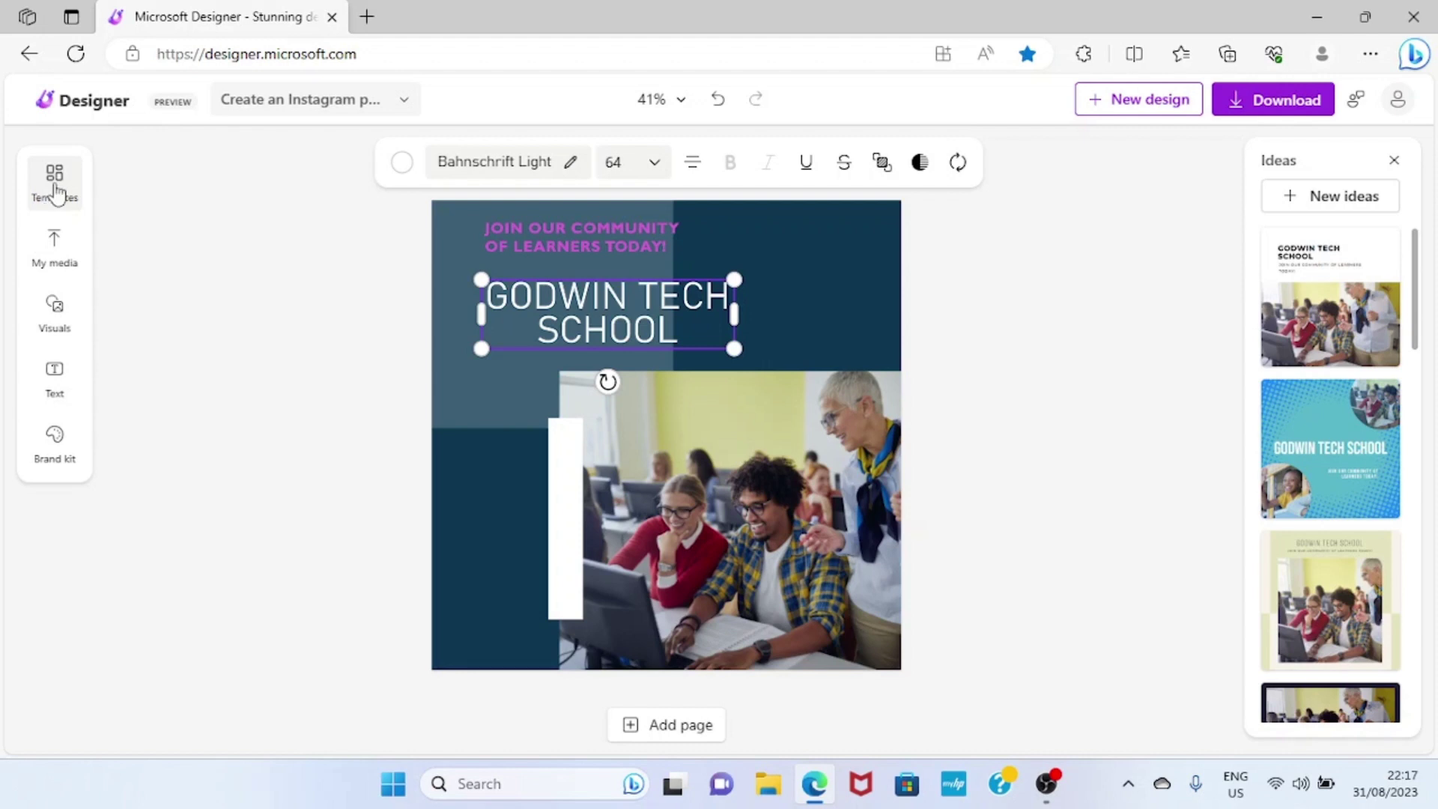
Step: Scroll through the template gallery in the Templates panel
left_click(55, 190)
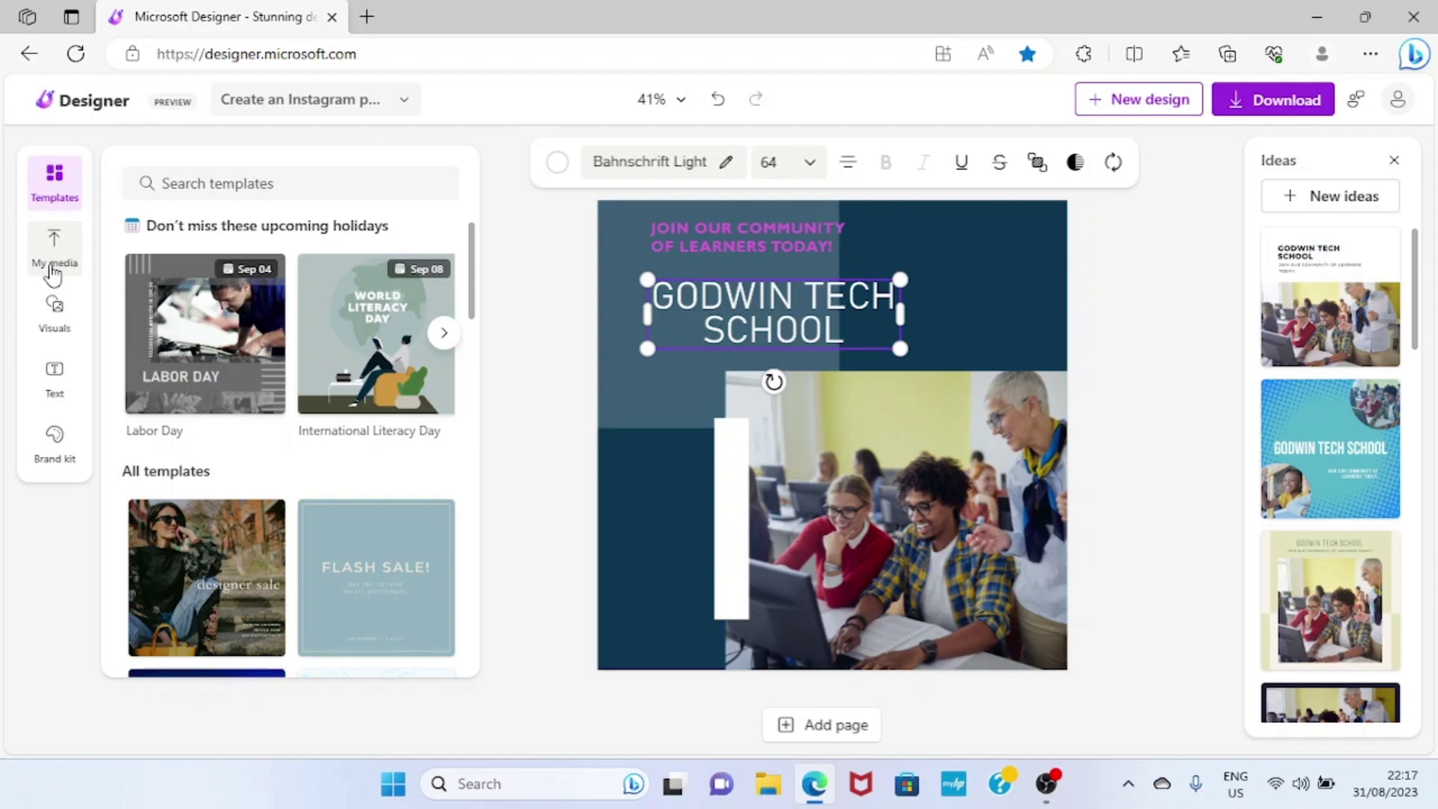
scroll(302, 567, "down", 5)
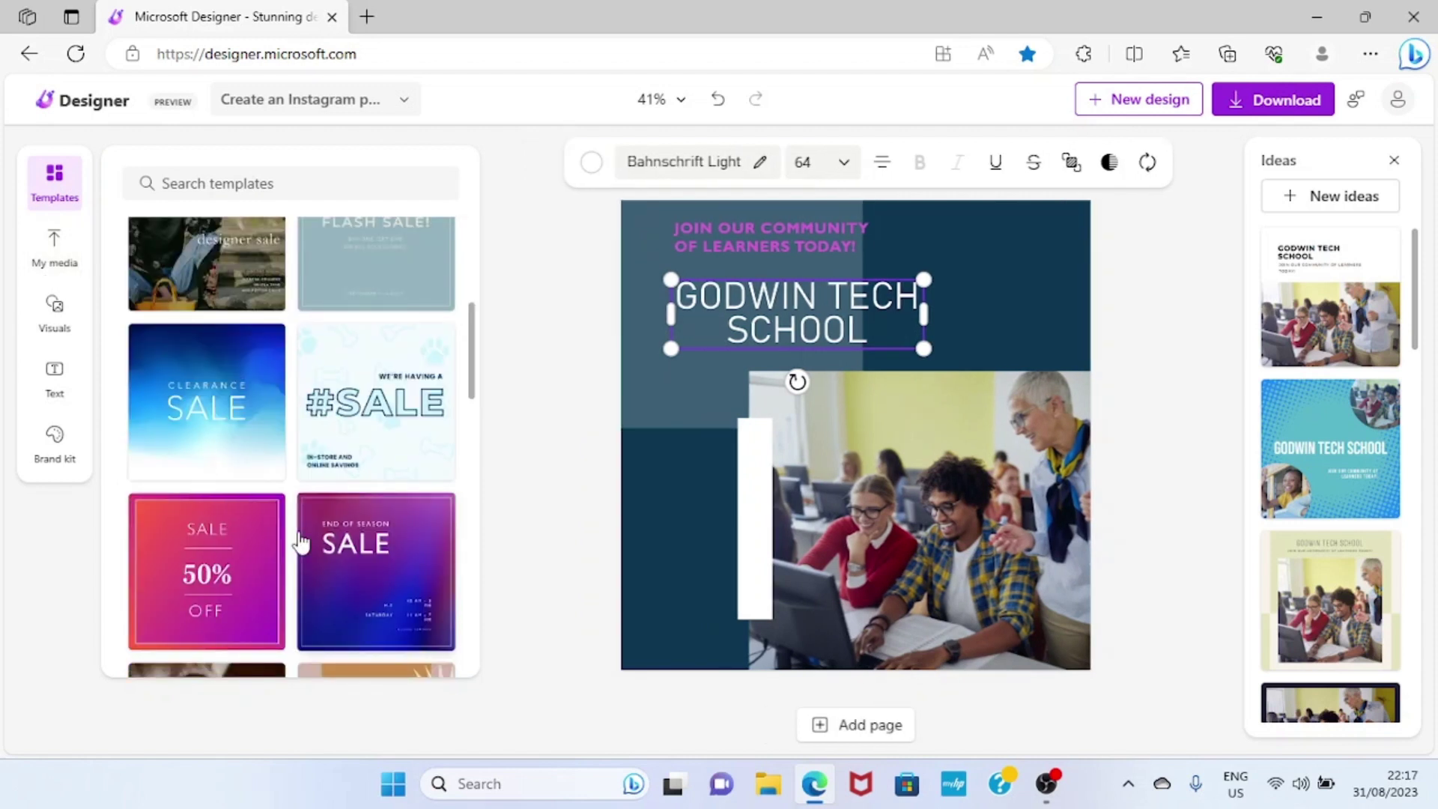
scroll(269, 369, "up", 5)
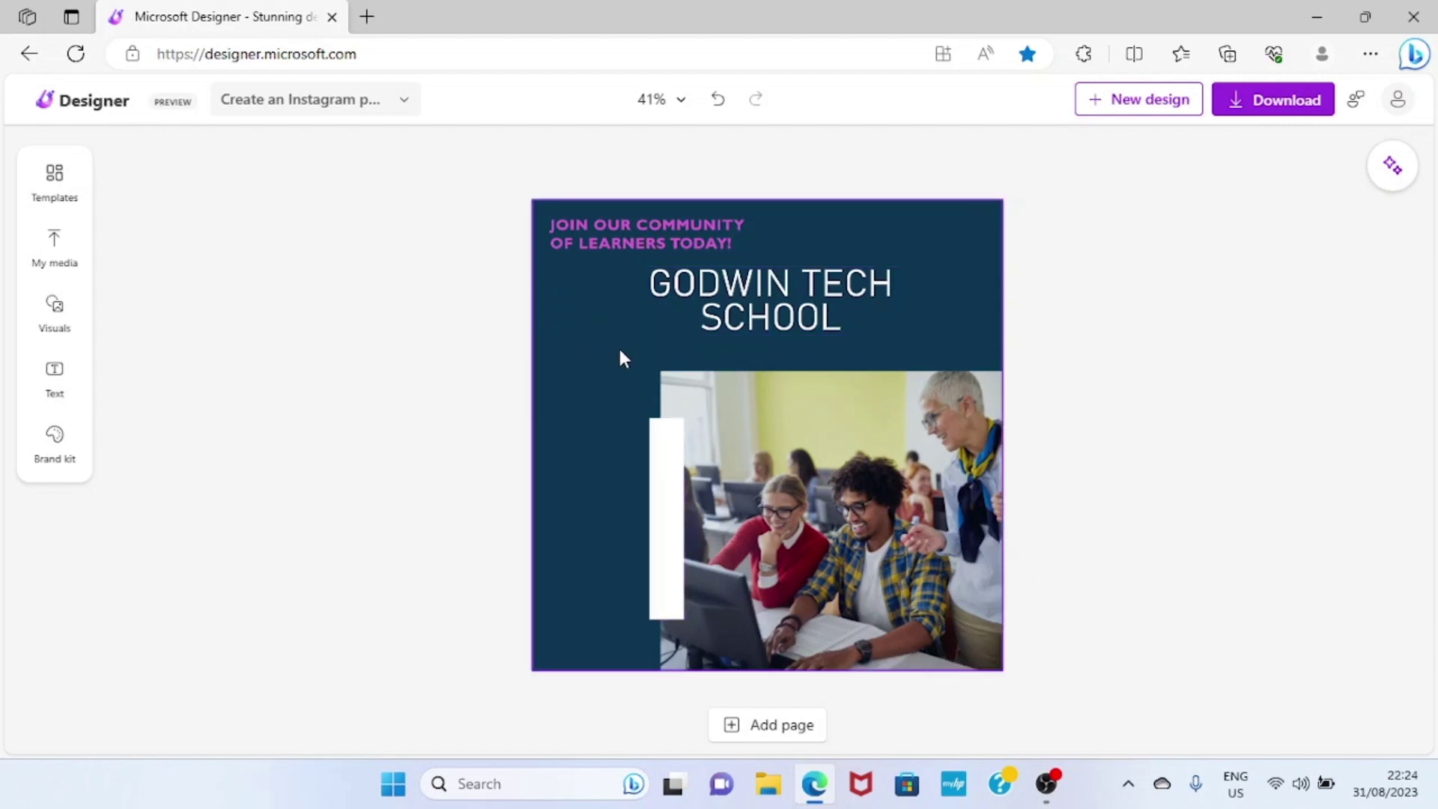
Step: Paste 'A hub to learn Tech' into a new heading and centre it under GODWIN TECH SCHOOL
left_click(54, 382)
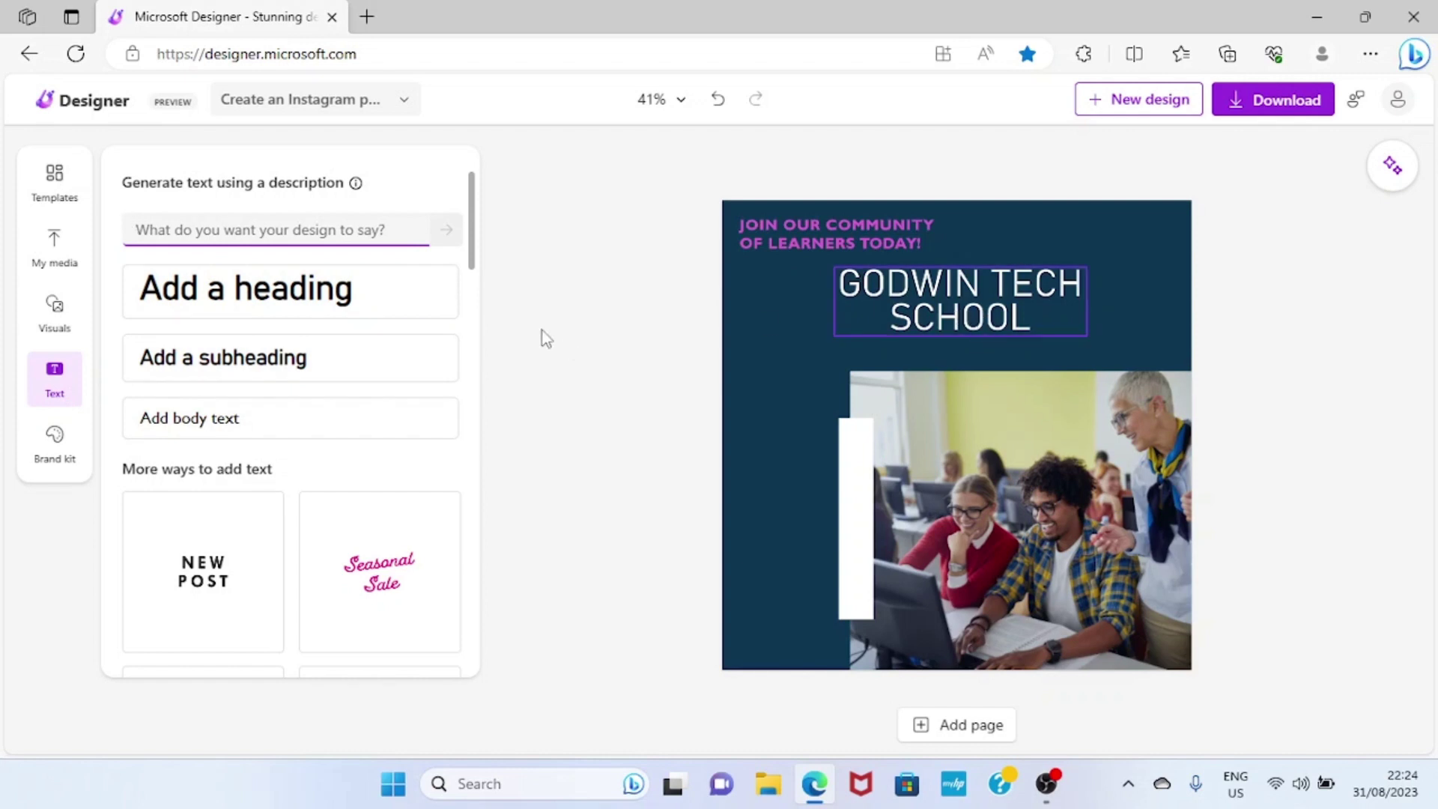
left_click(241, 300)
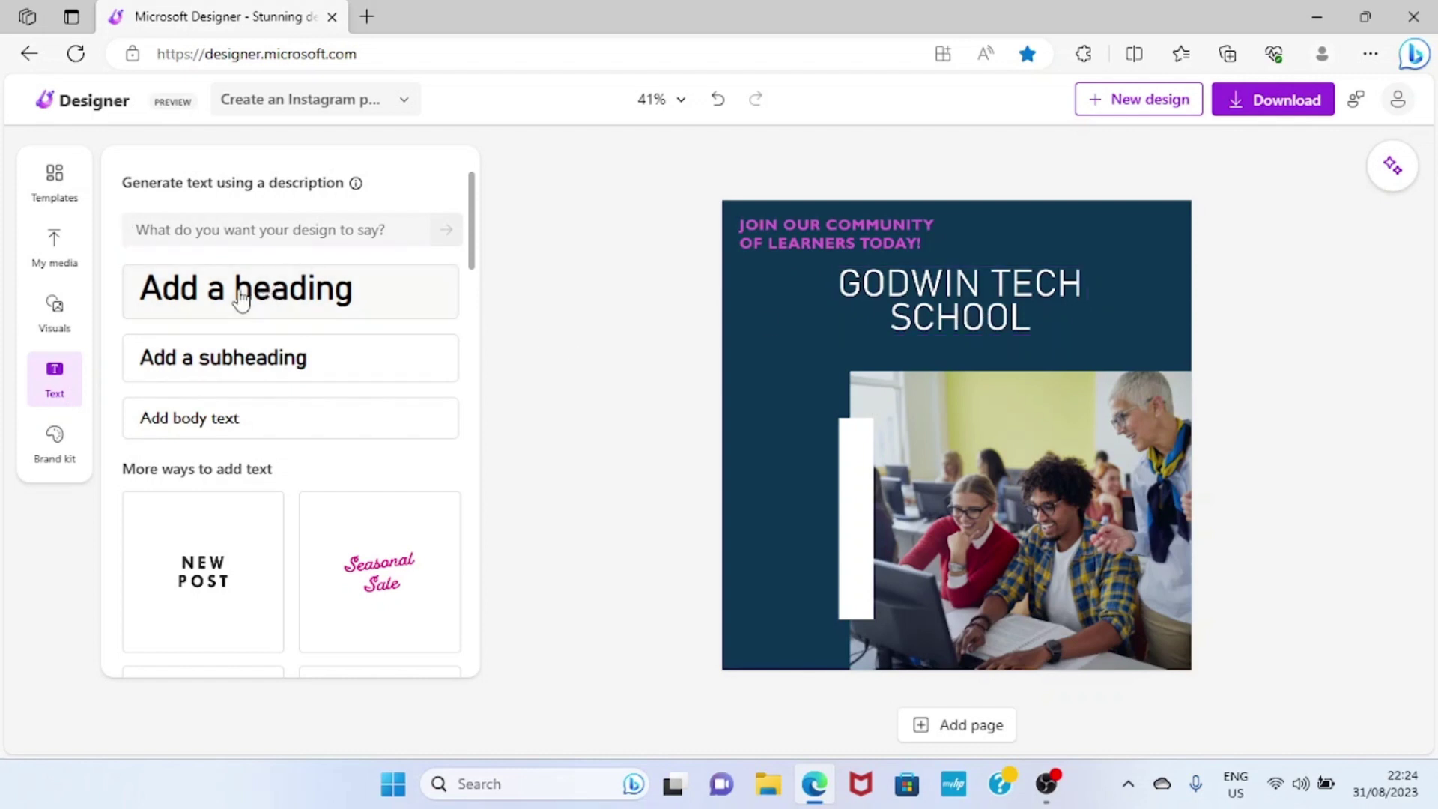
left_click(241, 300)
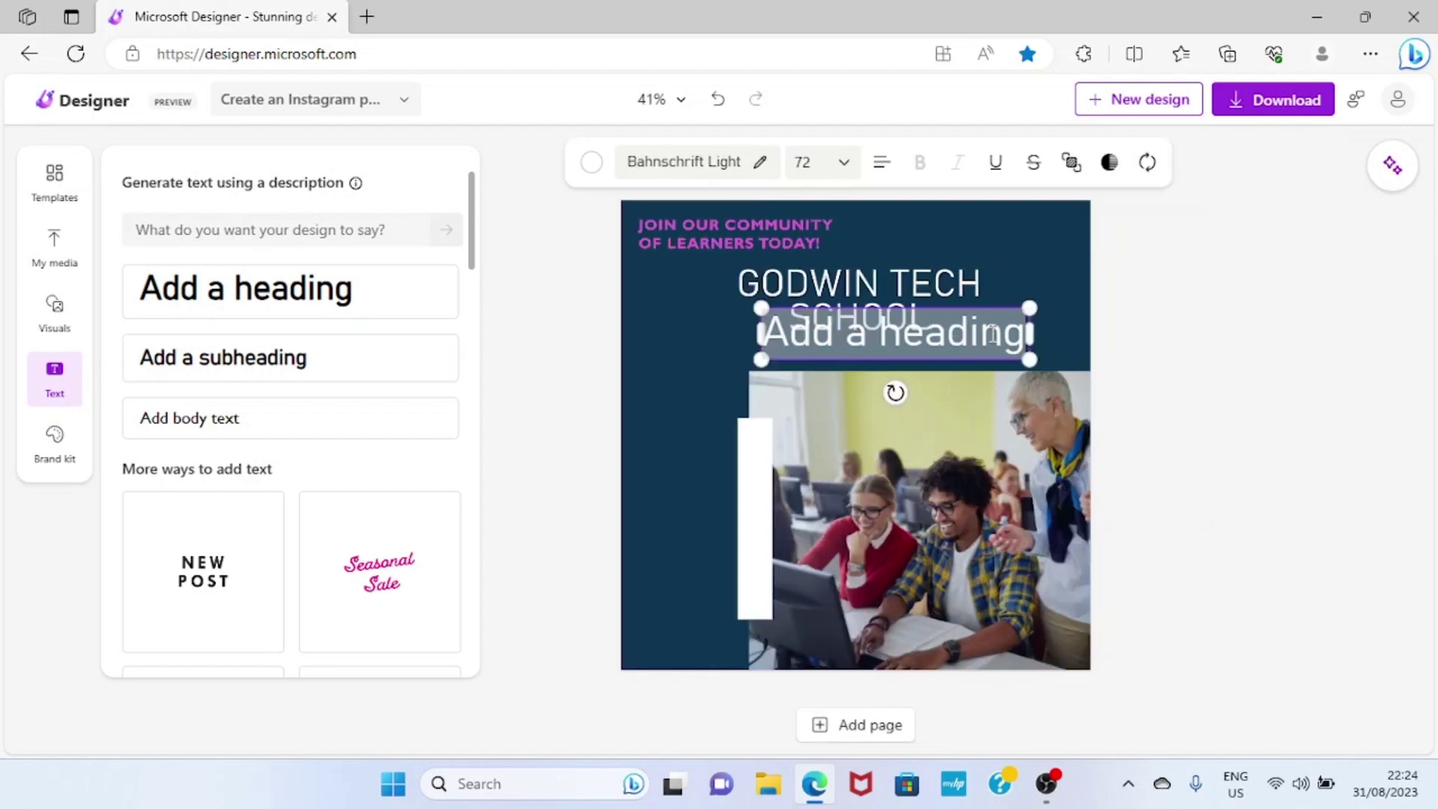
type("A hub to learn Tech")
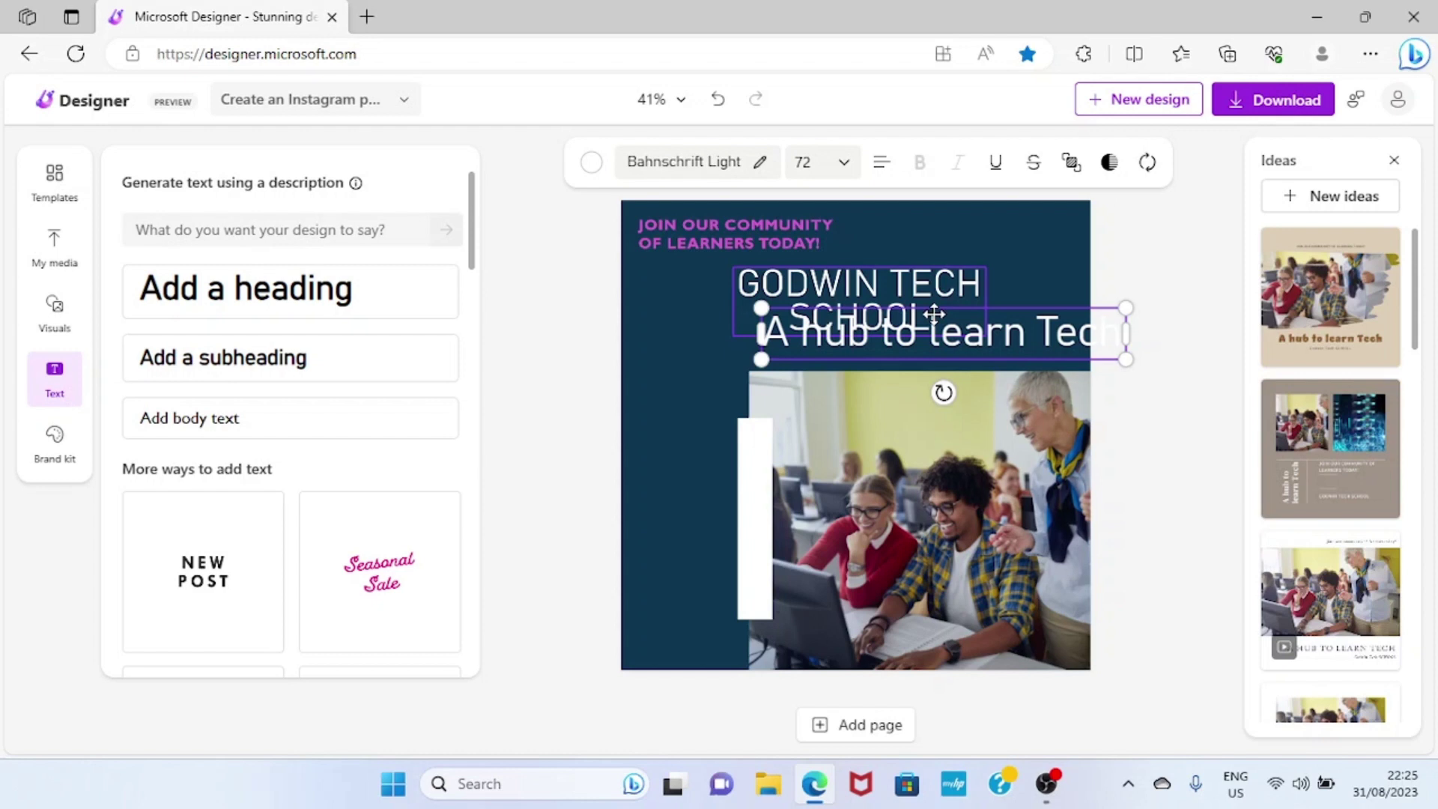
left_click_drag(934, 313, 775, 341)
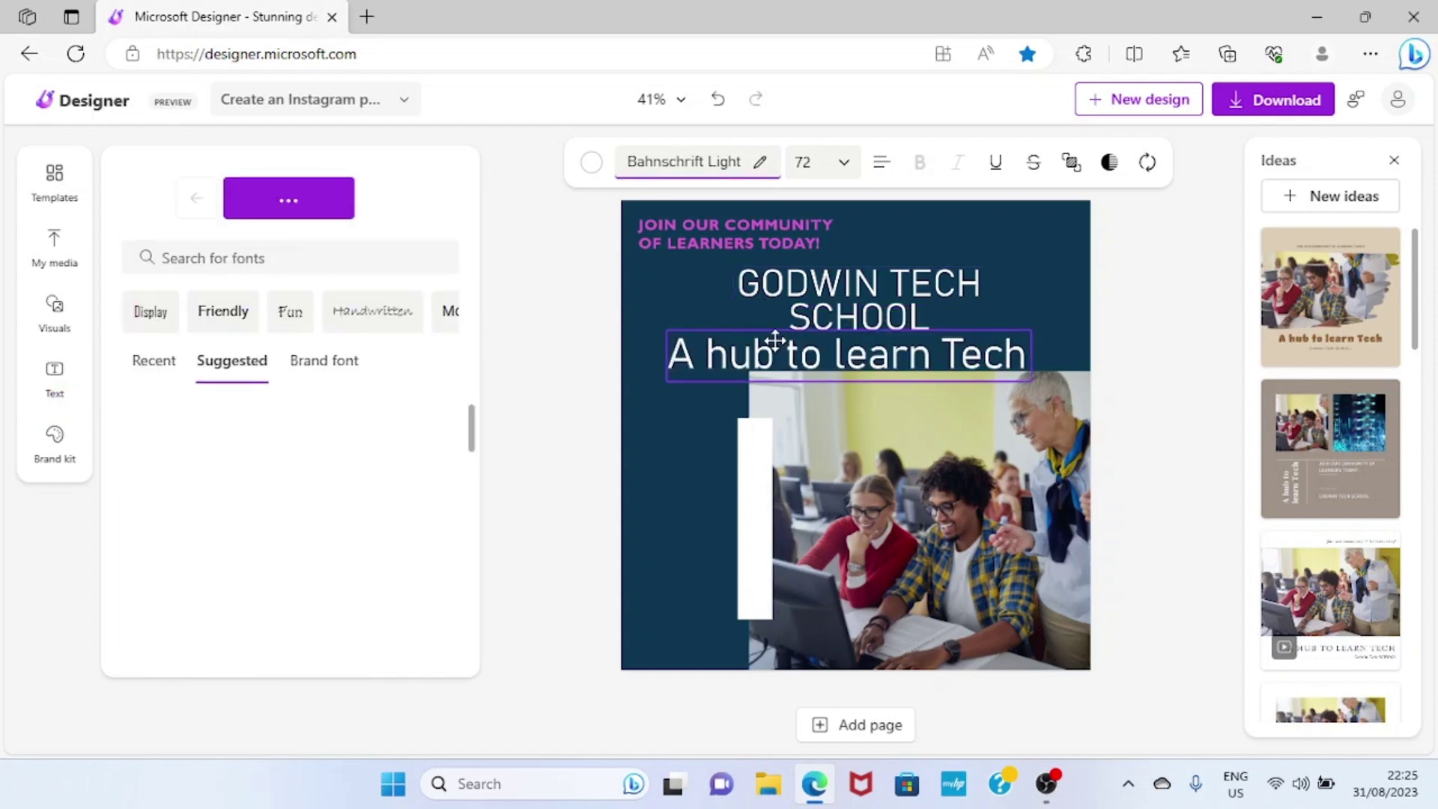
left_click_drag(775, 340, 846, 329)
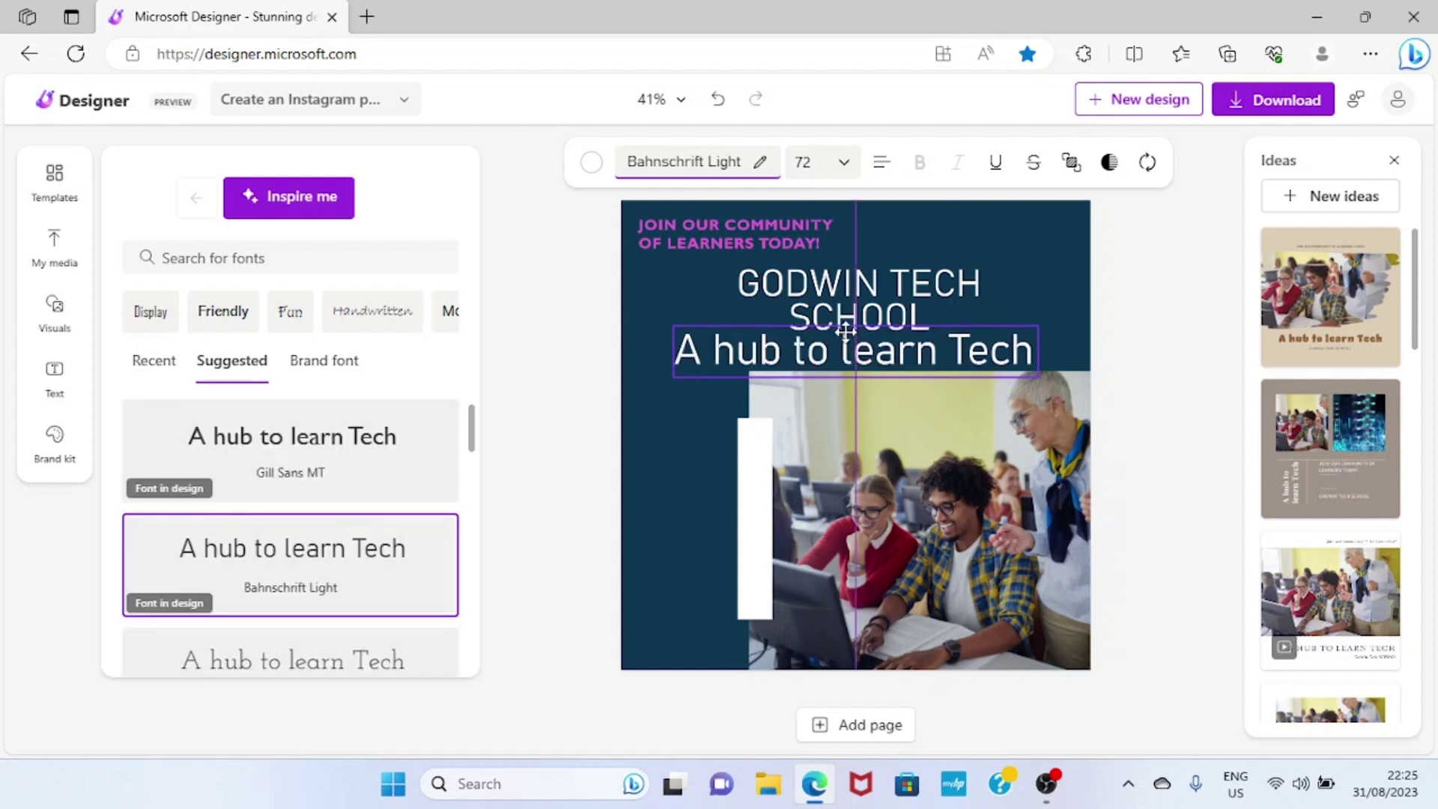
left_click_drag(846, 330, 849, 329)
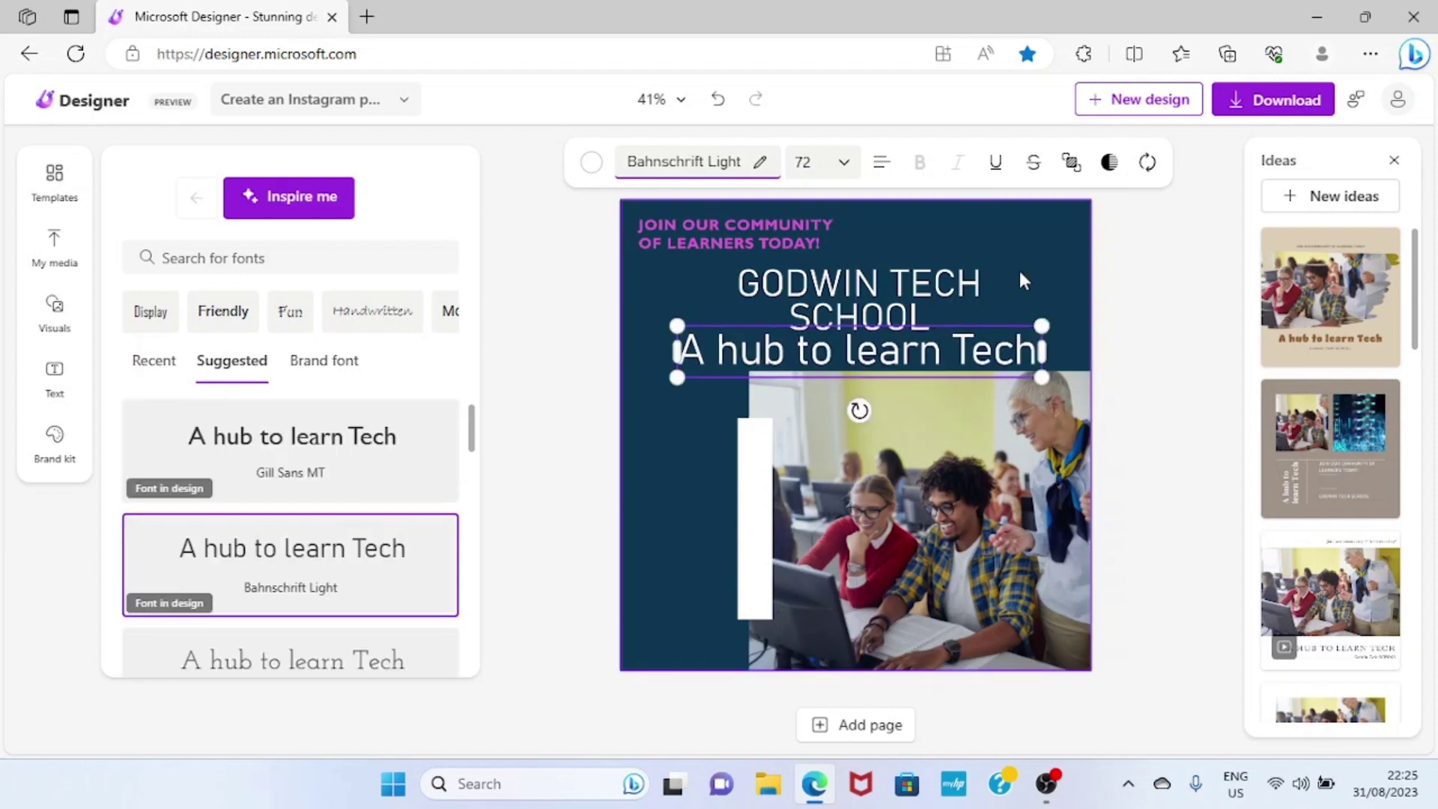
left_click(1020, 275)
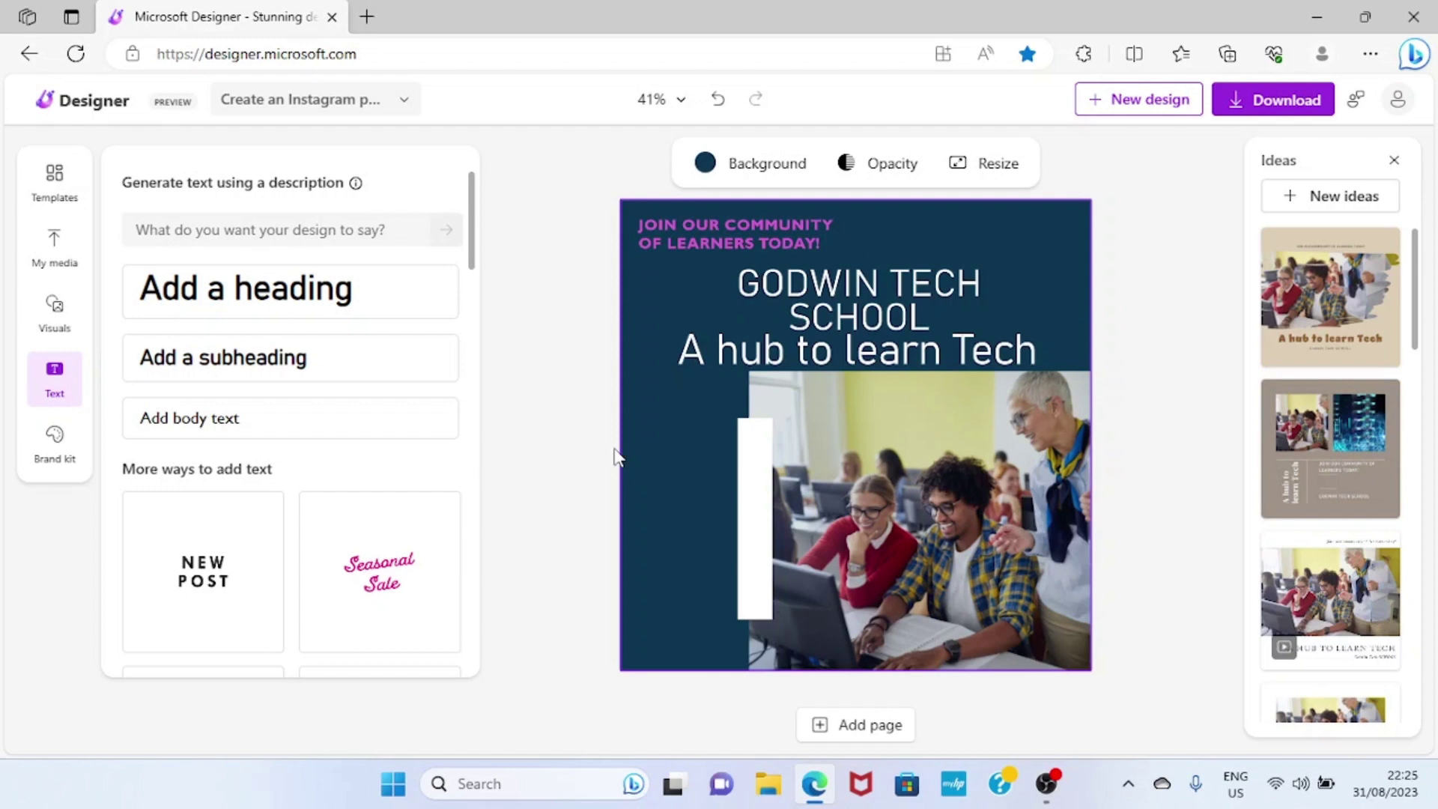
Step: Drag a purple filled square from the Shapes graphics to just left of the page
left_click(60, 329)
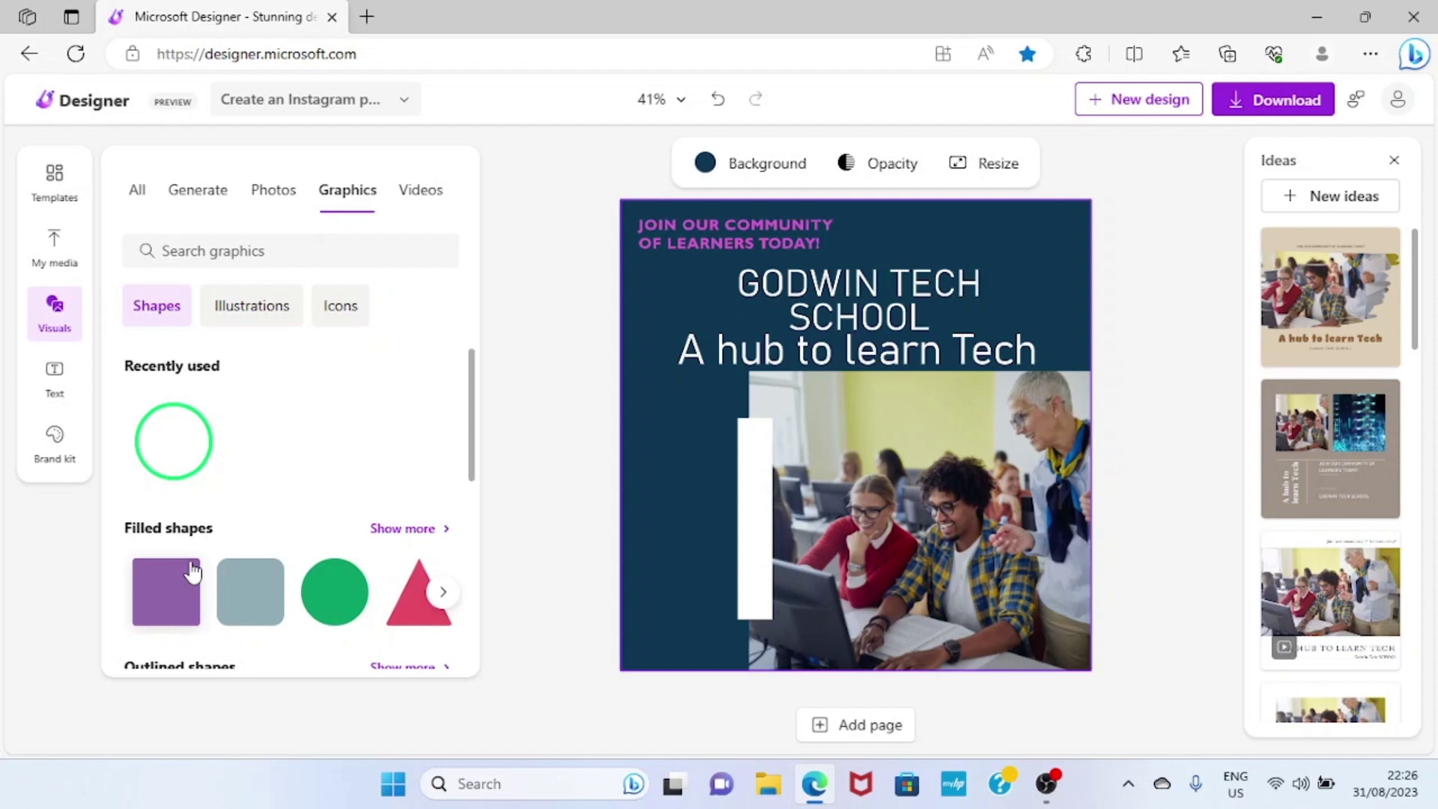
left_click_drag(193, 571, 671, 245)
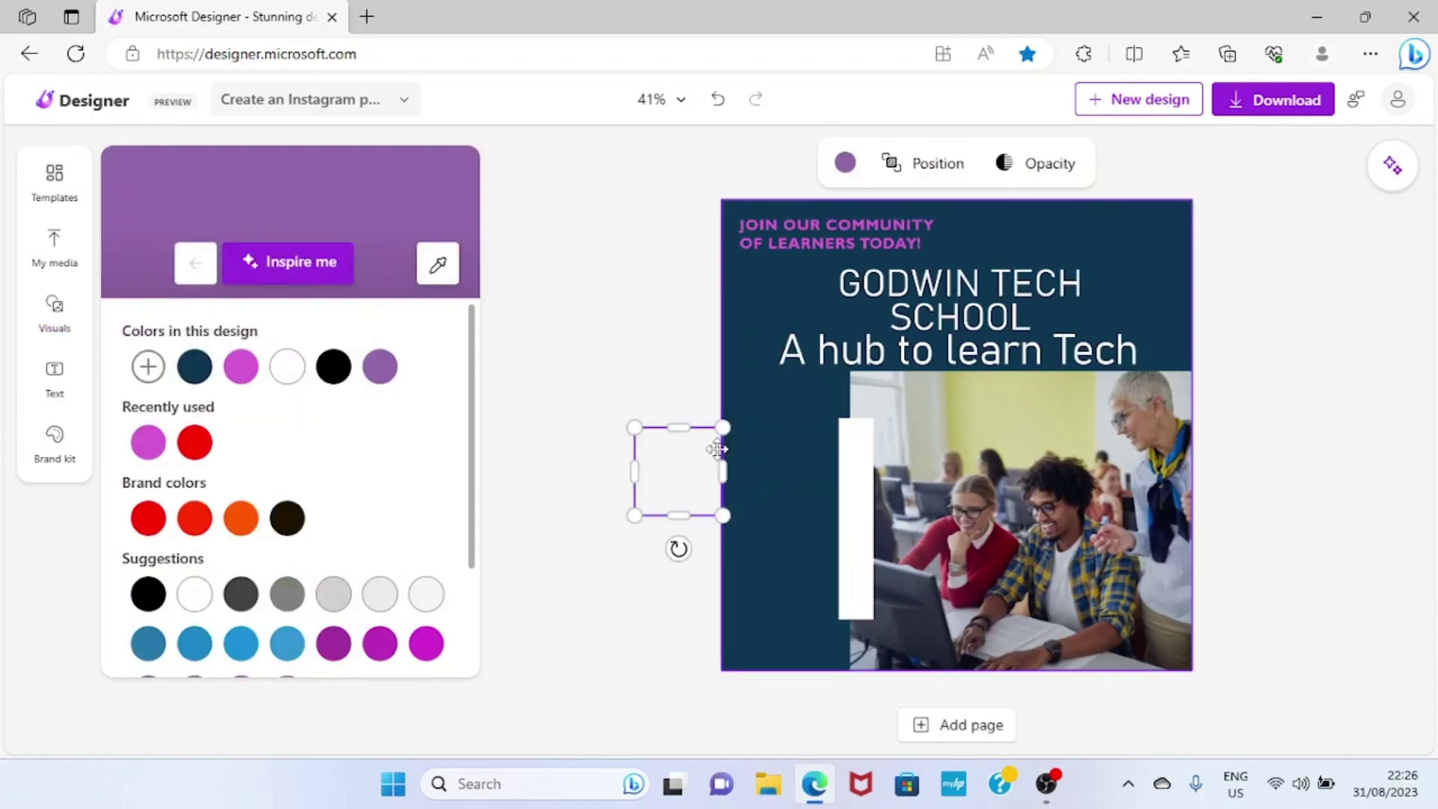
left_click(644, 569)
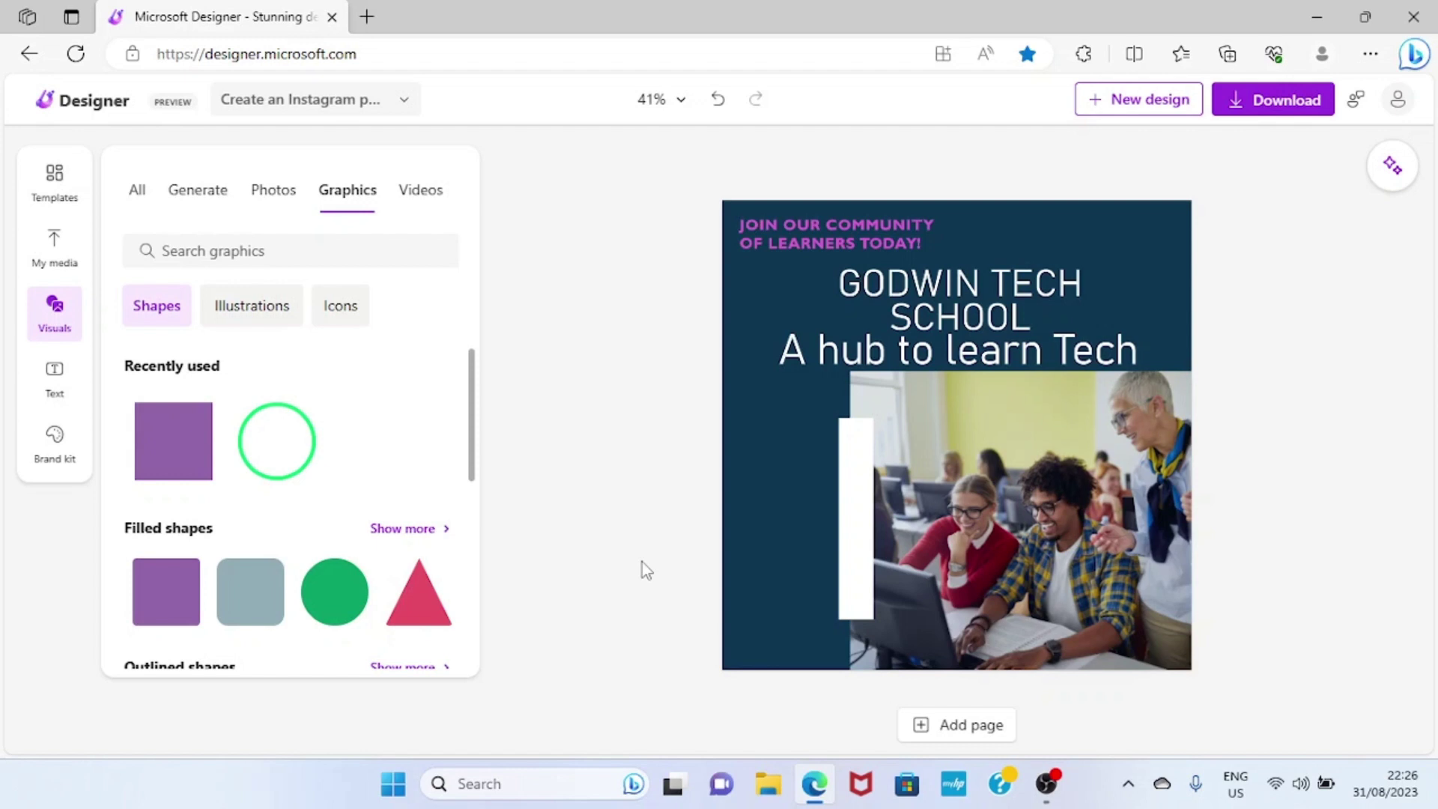
Step: Open My media to show previously uploaded images and the upload options
left_click(54, 244)
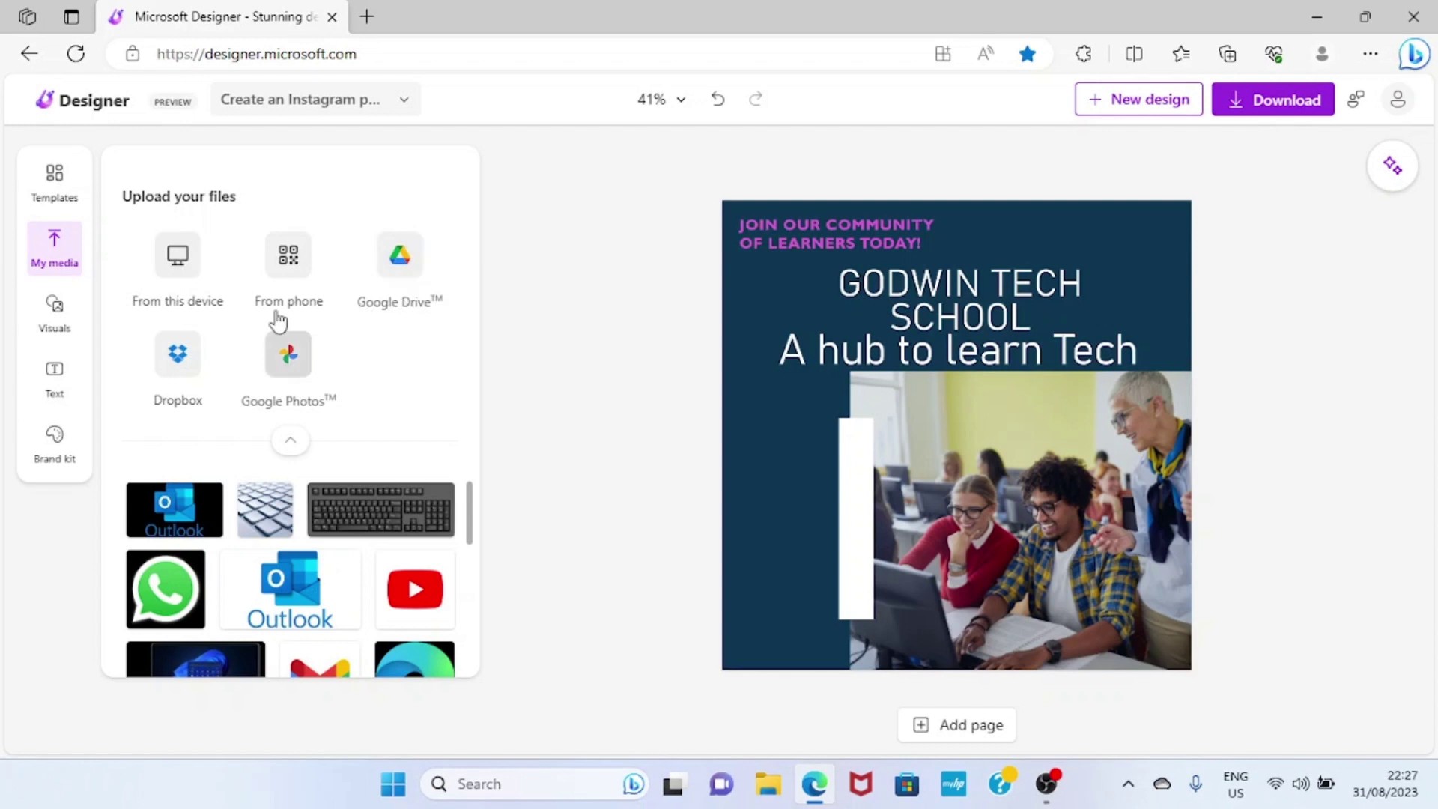
left_click(179, 276)
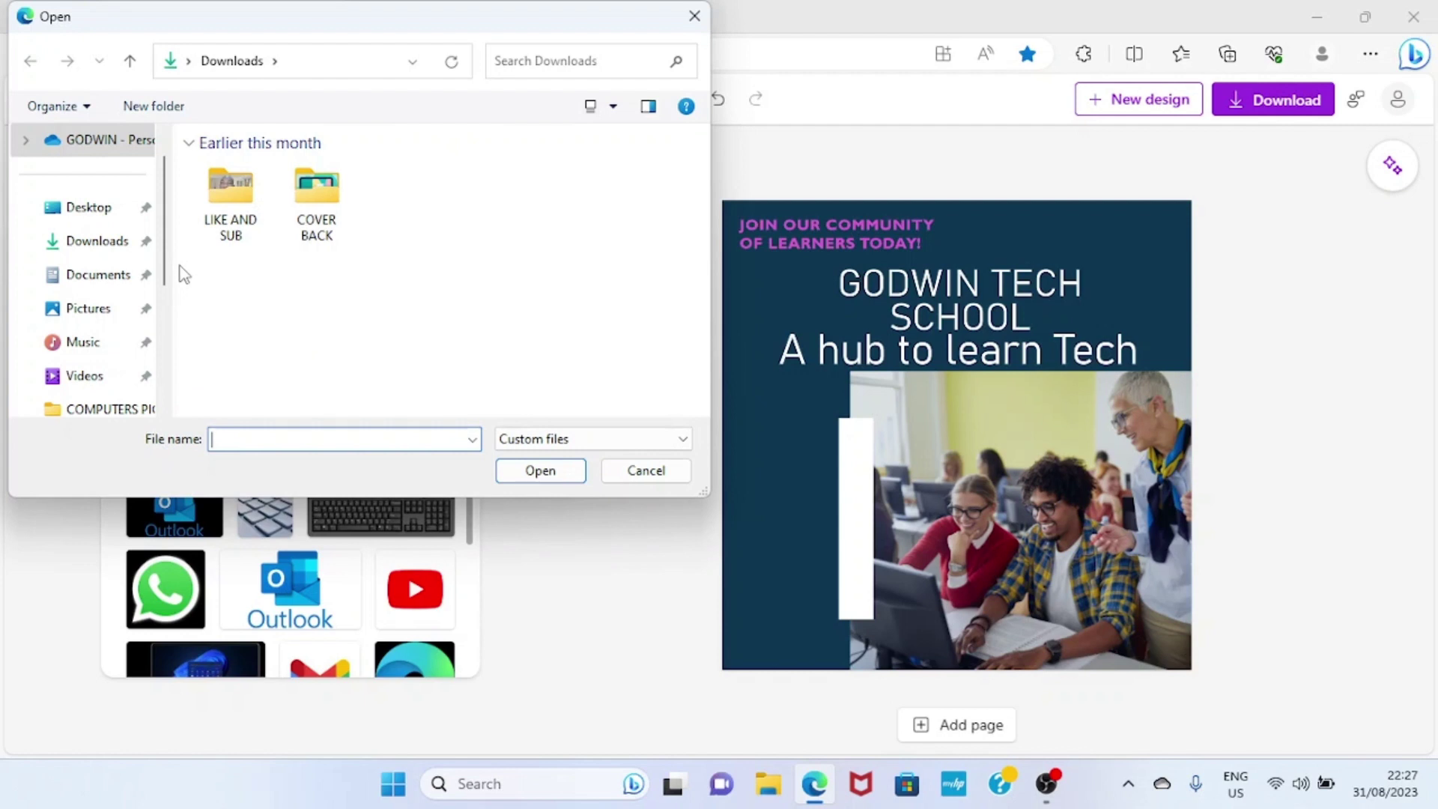
left_click(96, 316)
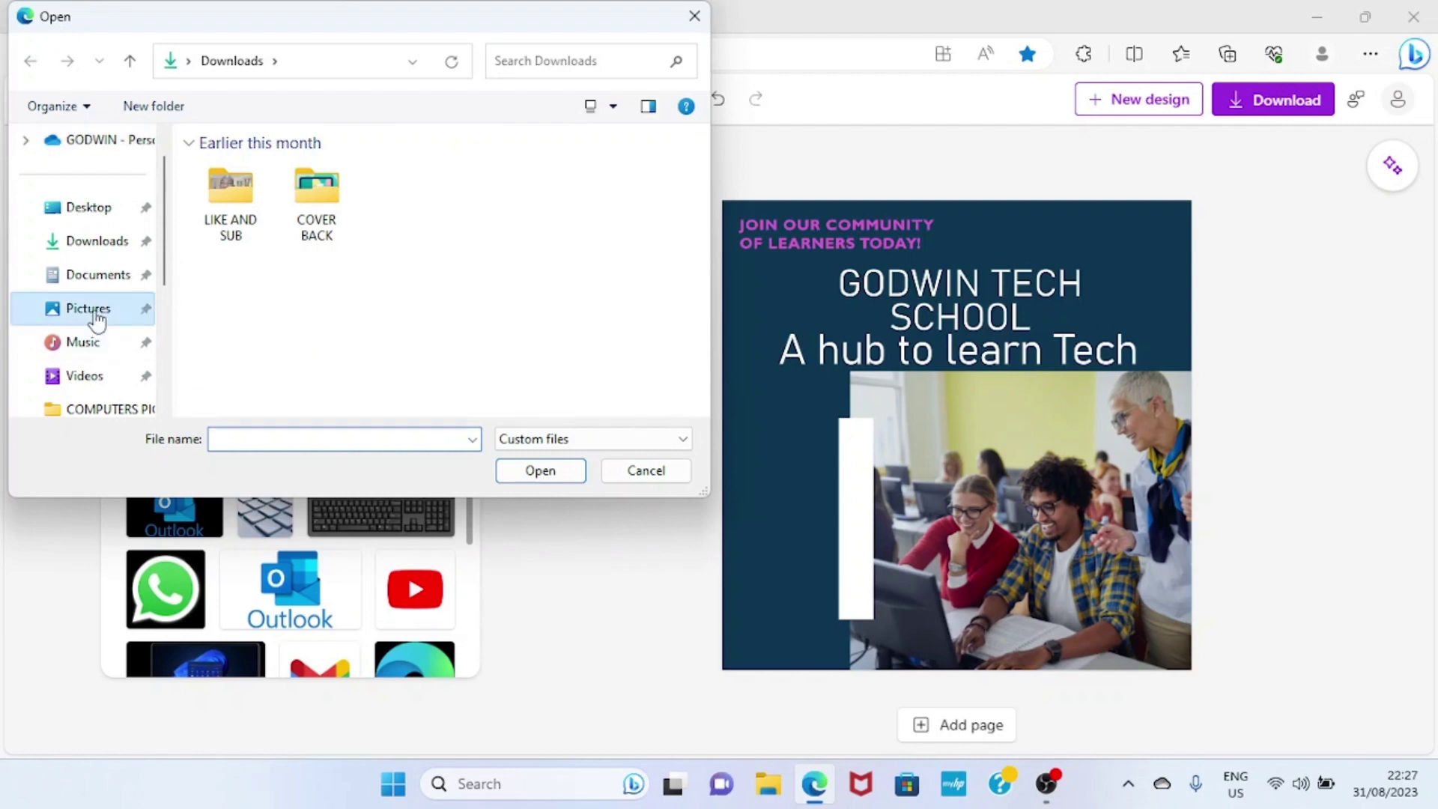
double_click(514, 186)
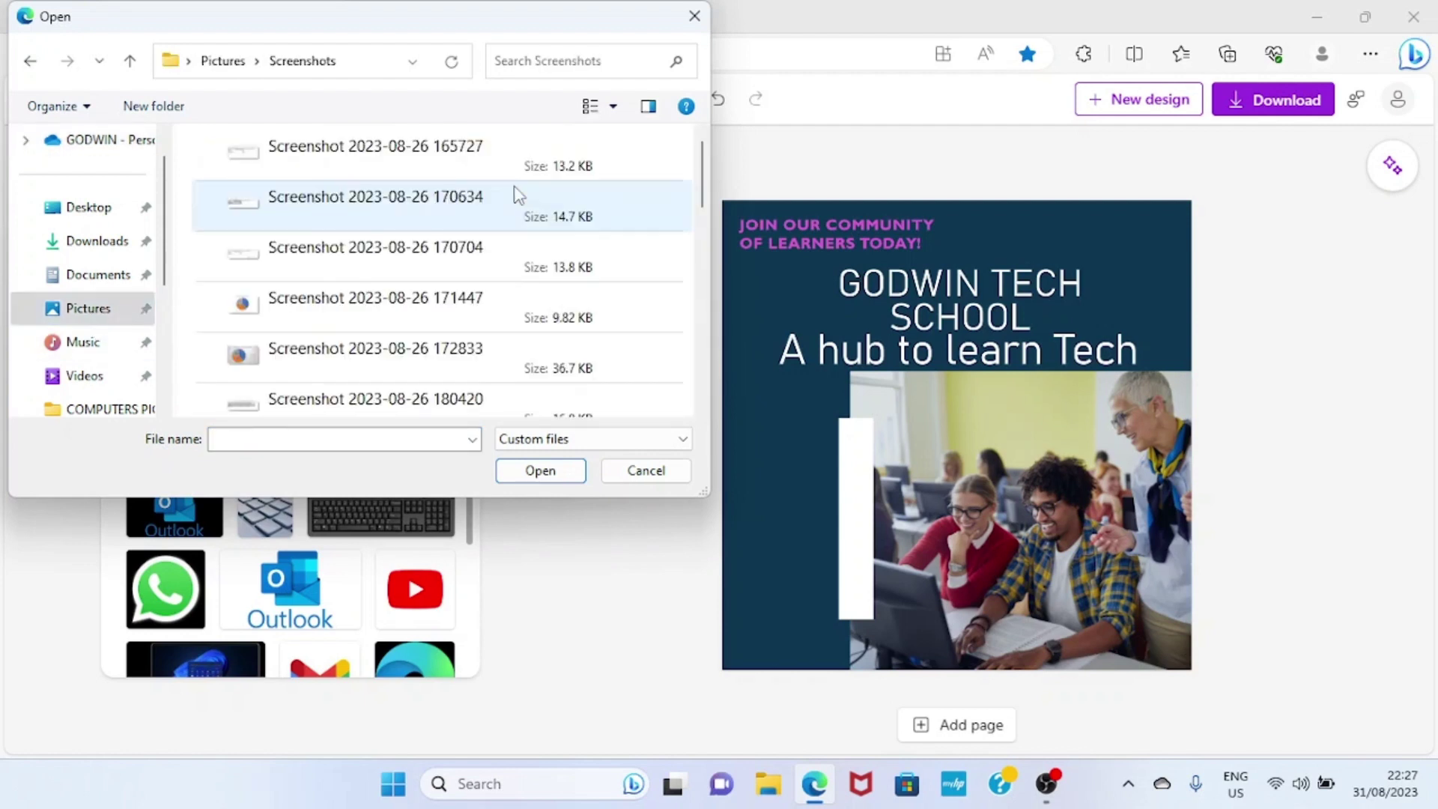
scroll(278, 298, "down", 5)
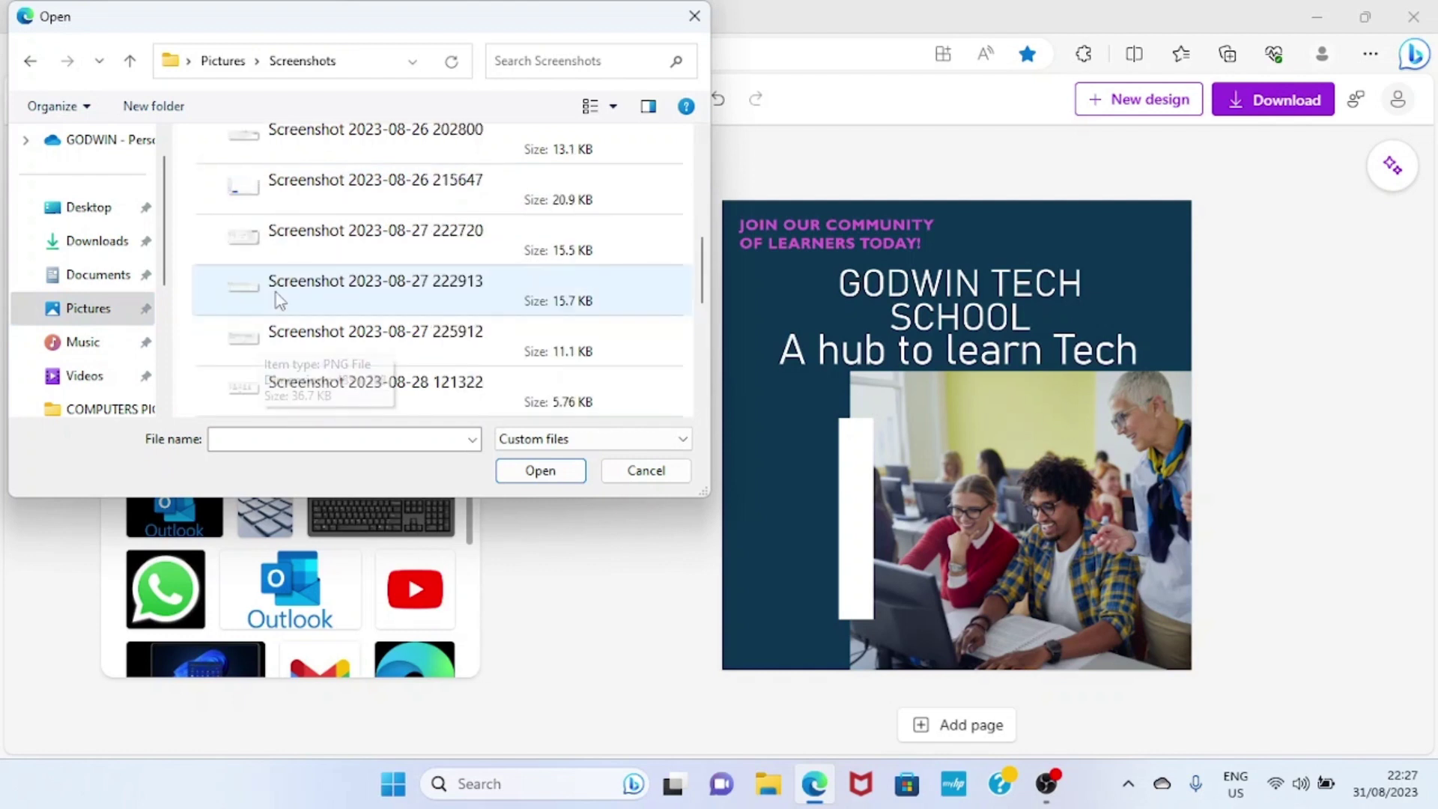
scroll(279, 299, "up", 5)
double_click(283, 355)
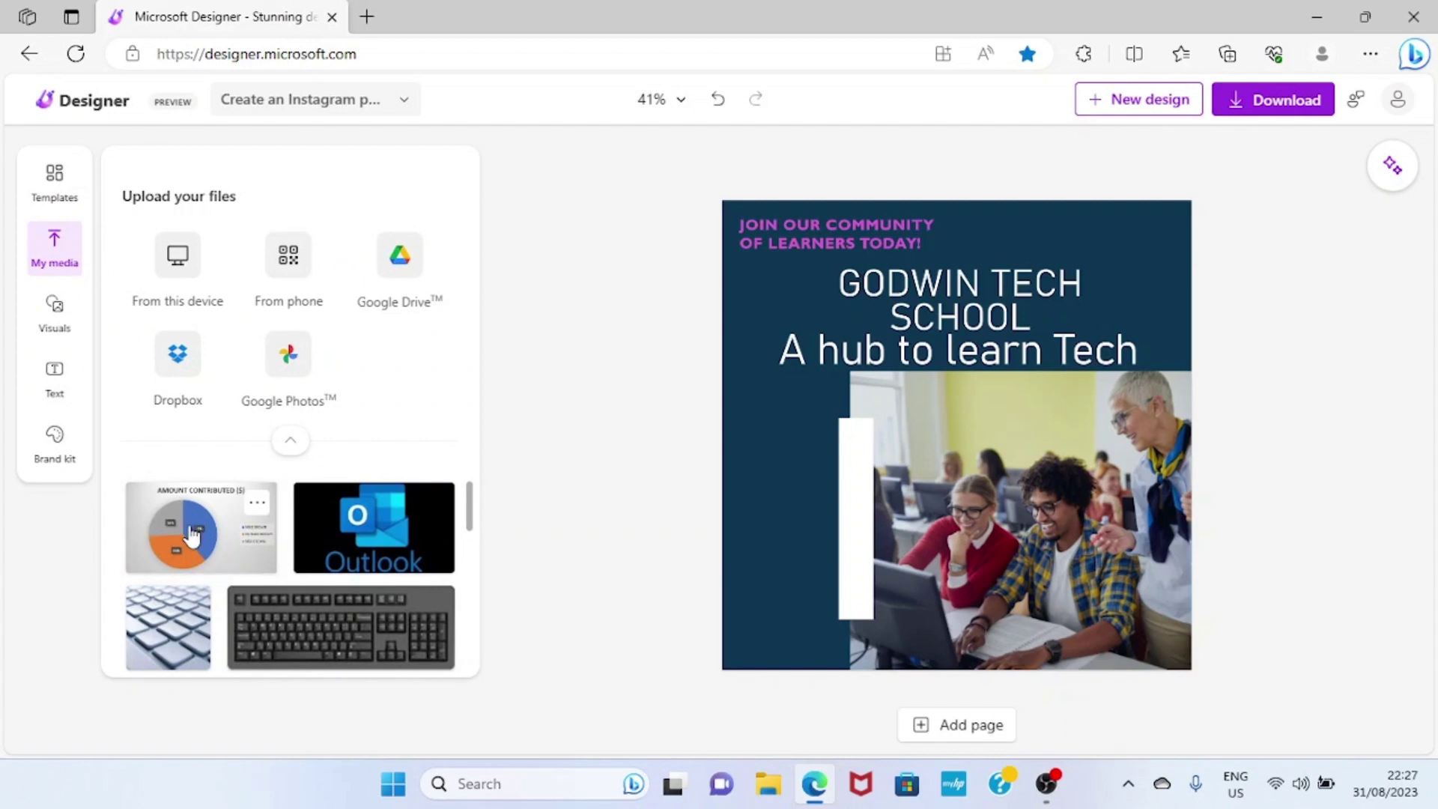
left_click_drag(192, 536, 753, 482)
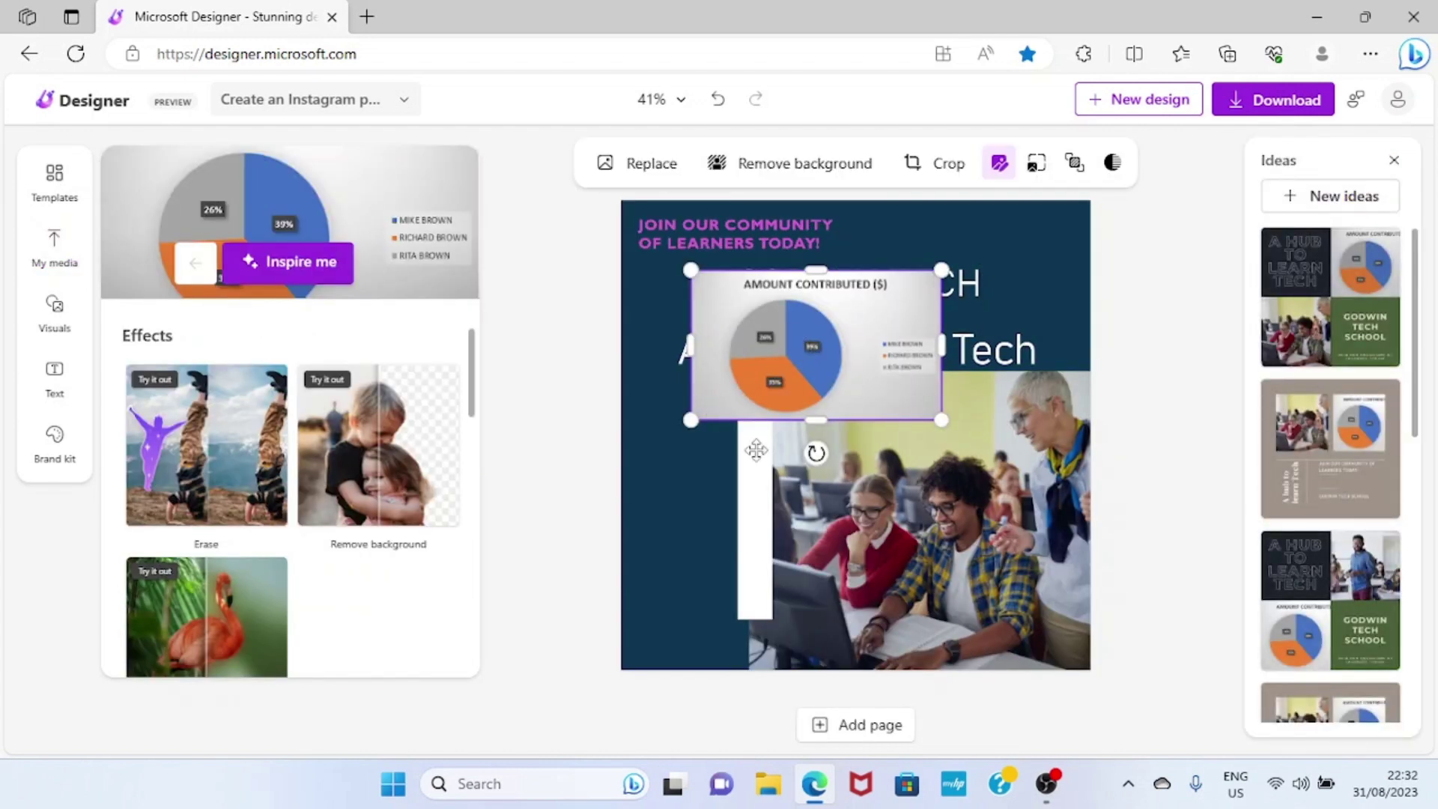
left_click_drag(756, 449, 726, 448)
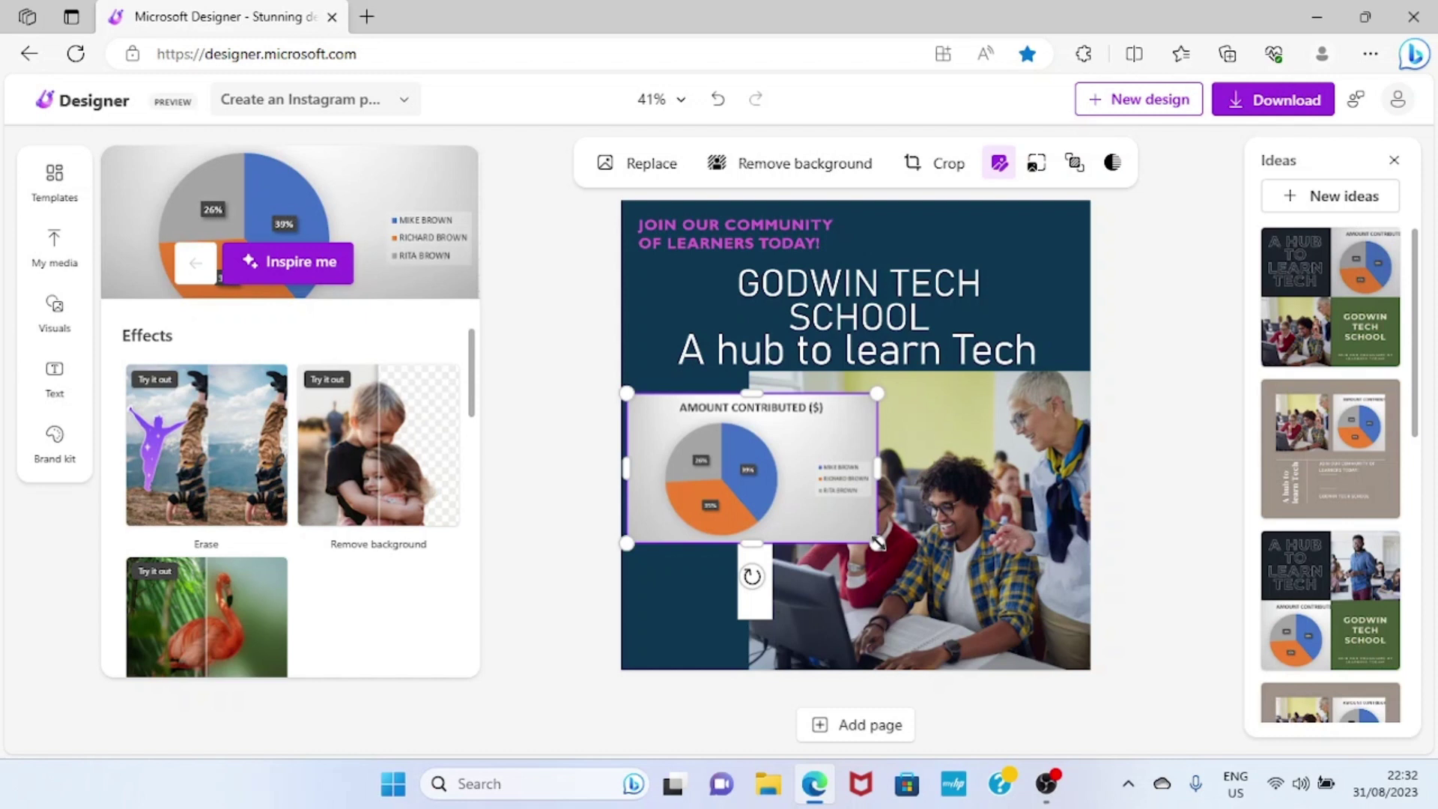
left_click_drag(877, 542, 739, 460)
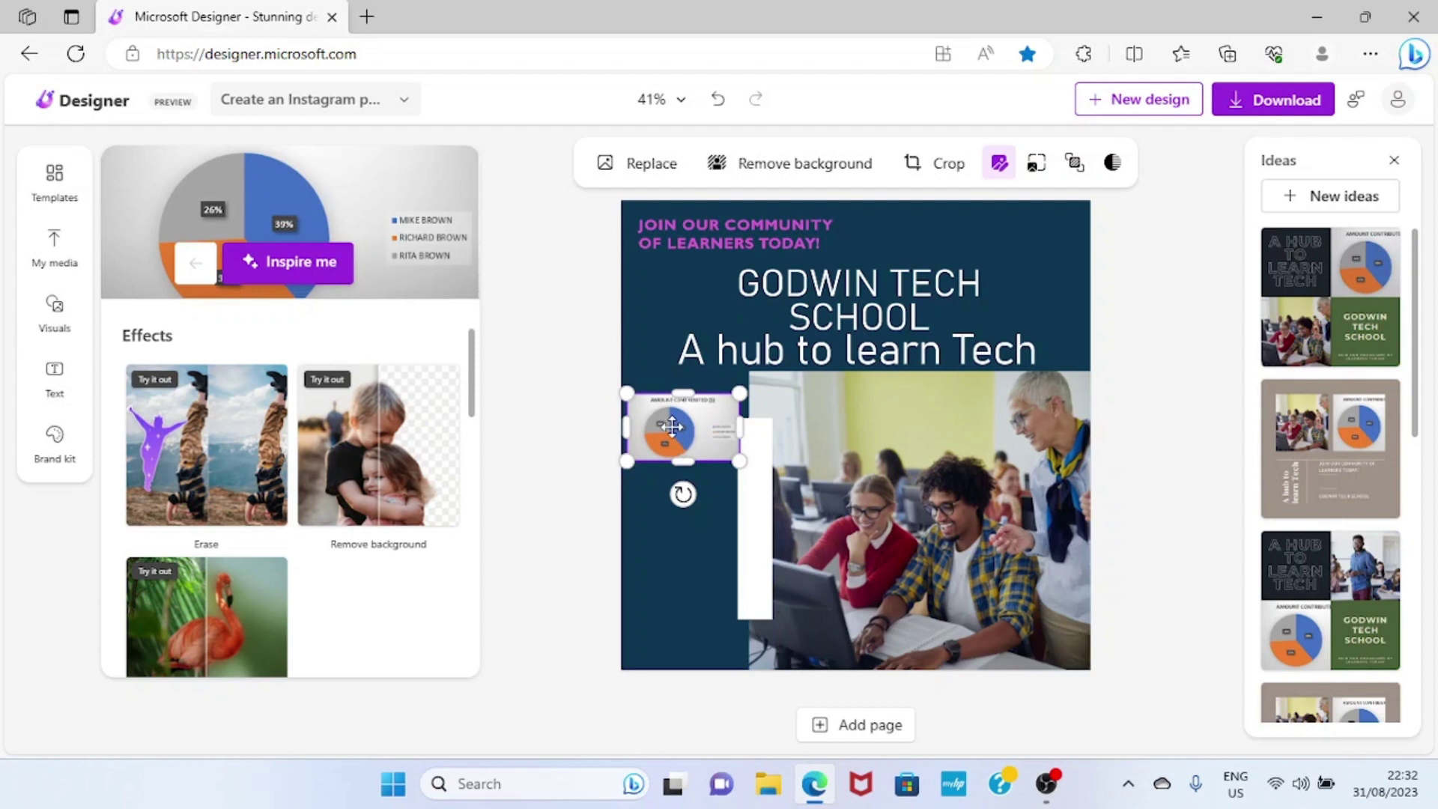
left_click_drag(672, 426, 672, 450)
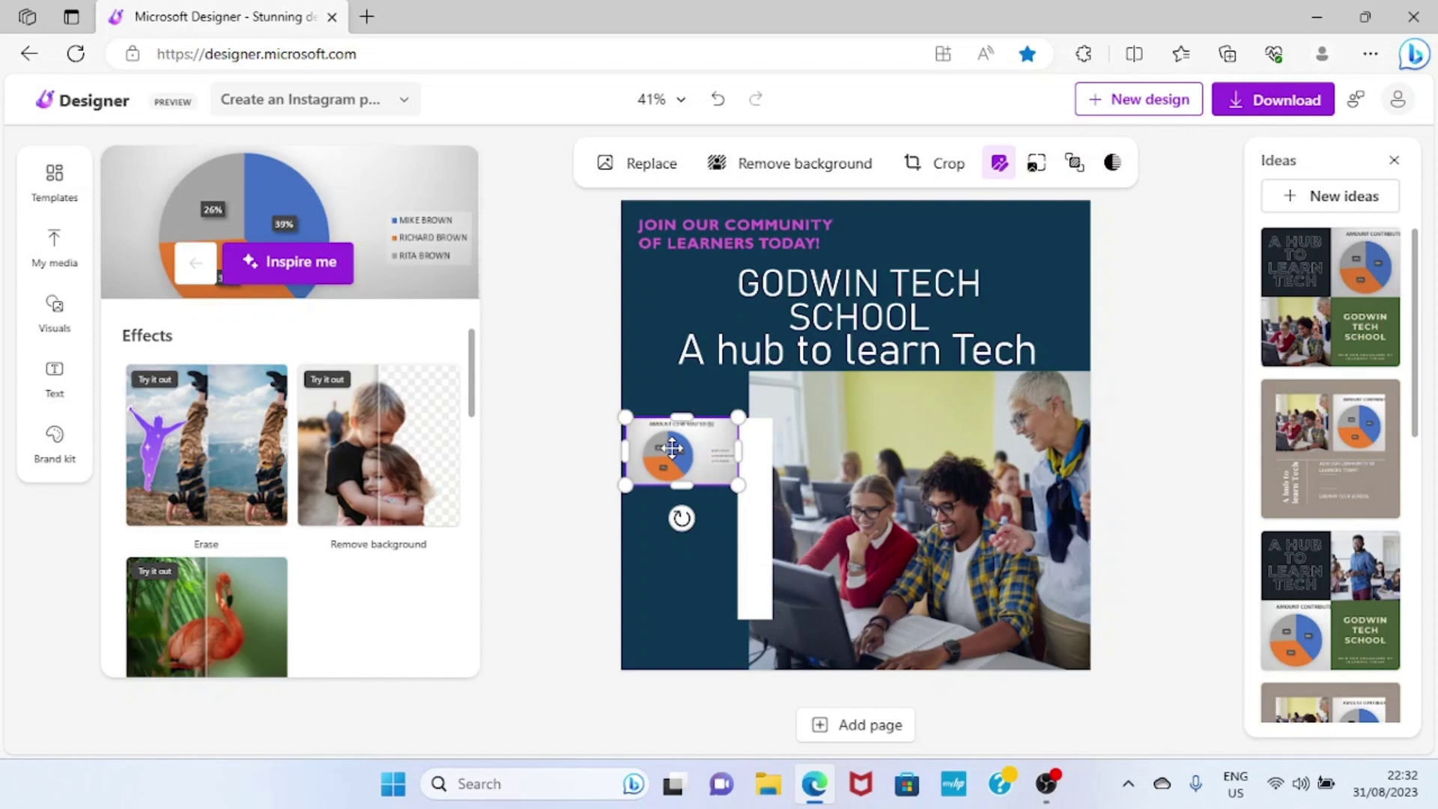
key("Delete")
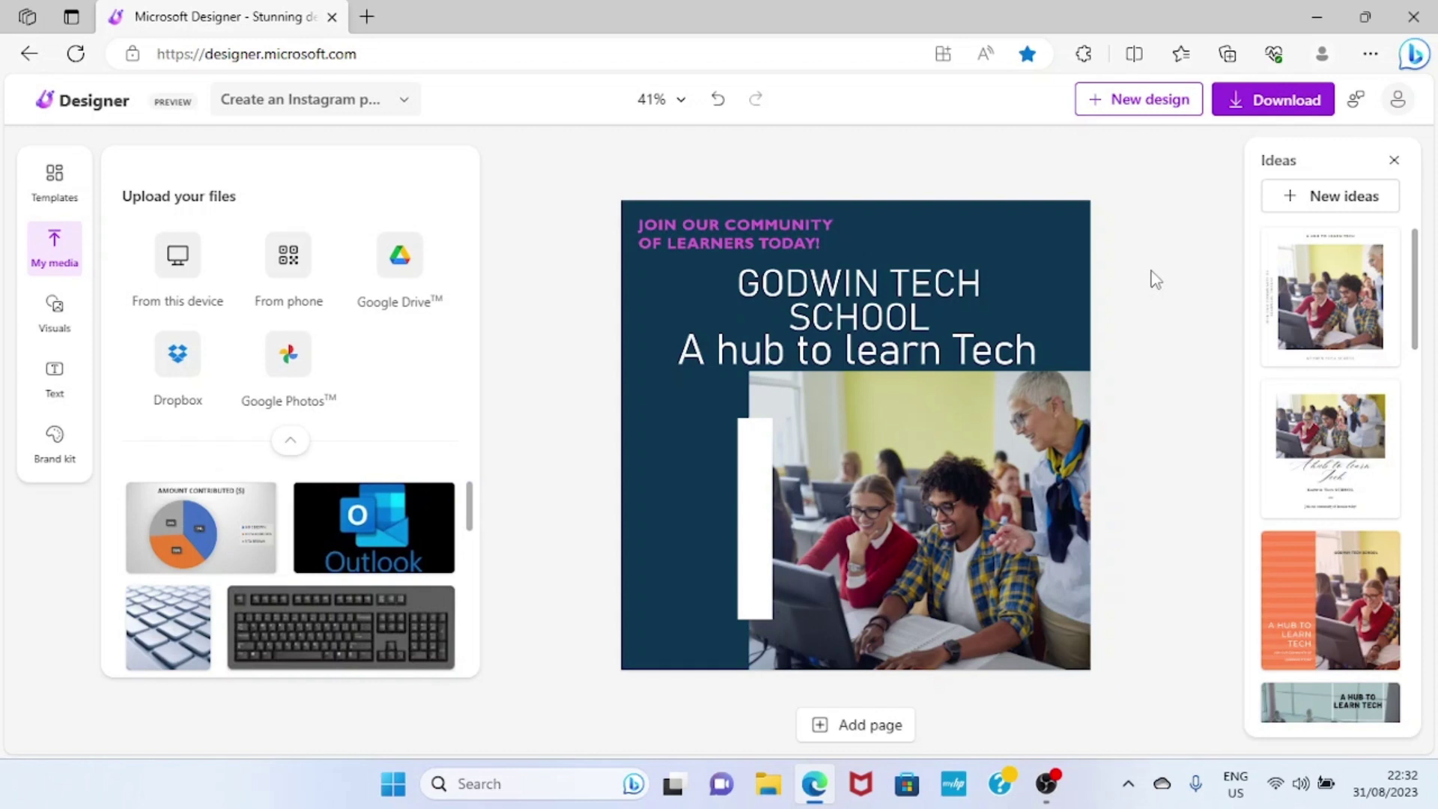
Step: Open the Download your design panel for the post
left_click(1289, 102)
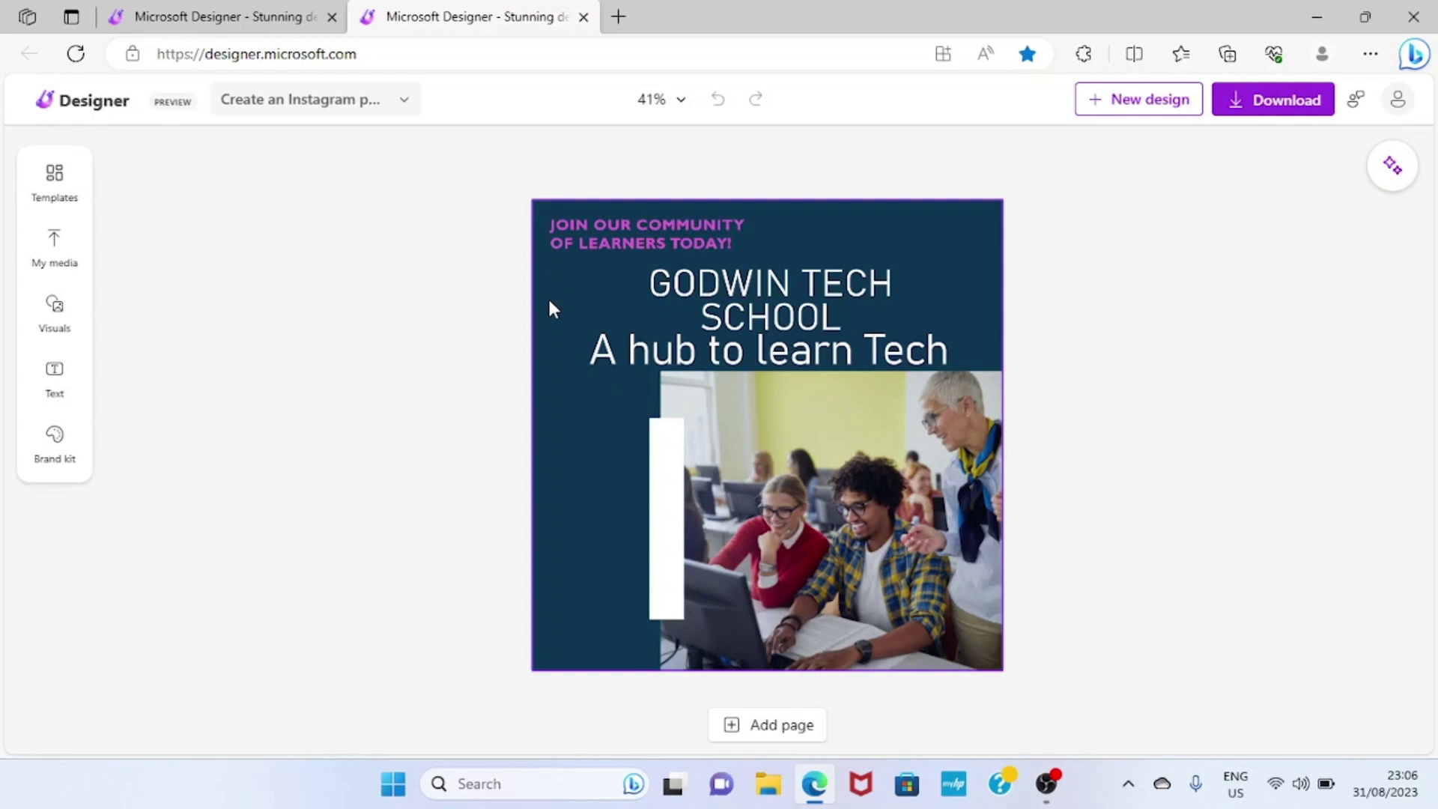
Step: Select the page, choose Resize from the design title menu, and show all preset sizes
left_click(554, 294)
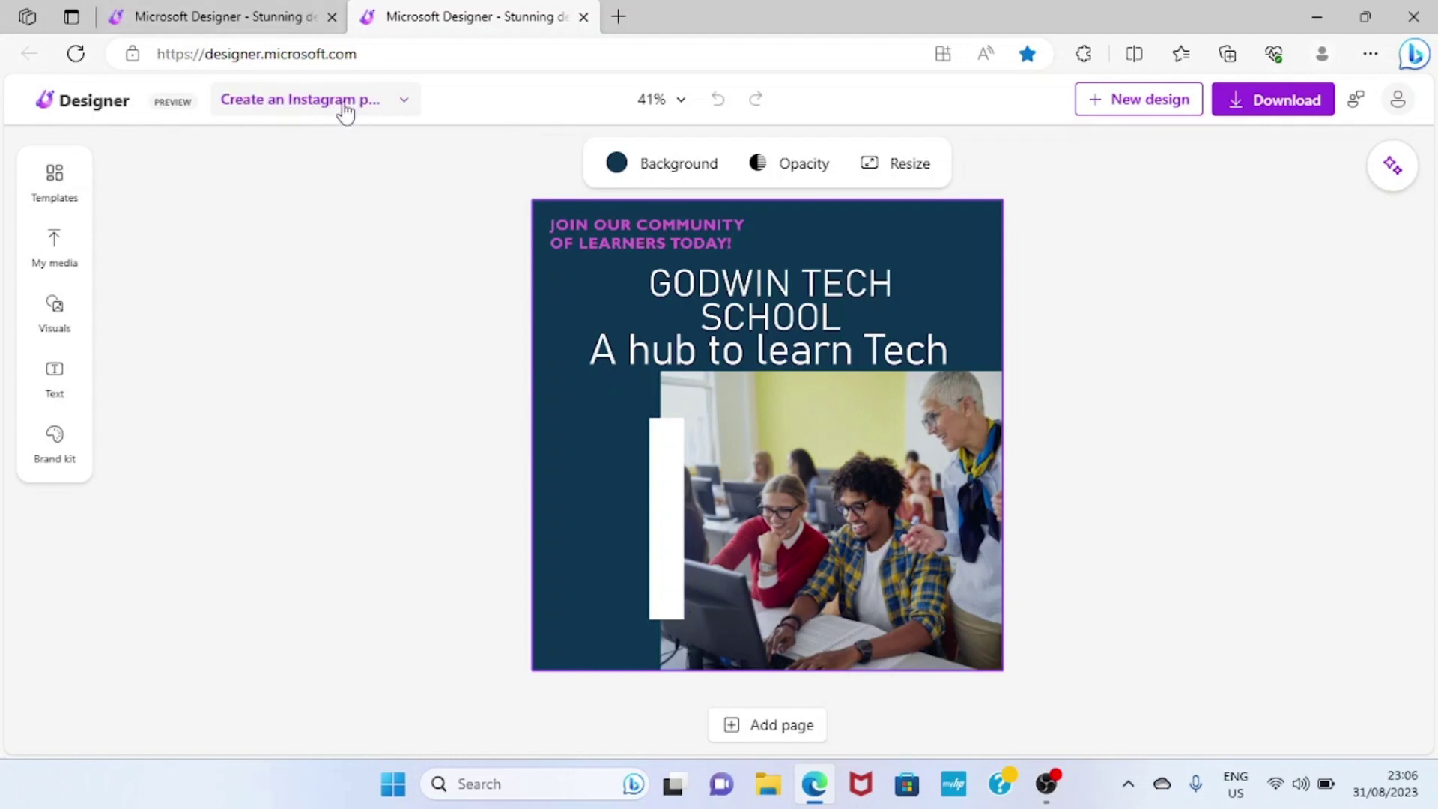
left_click(402, 102)
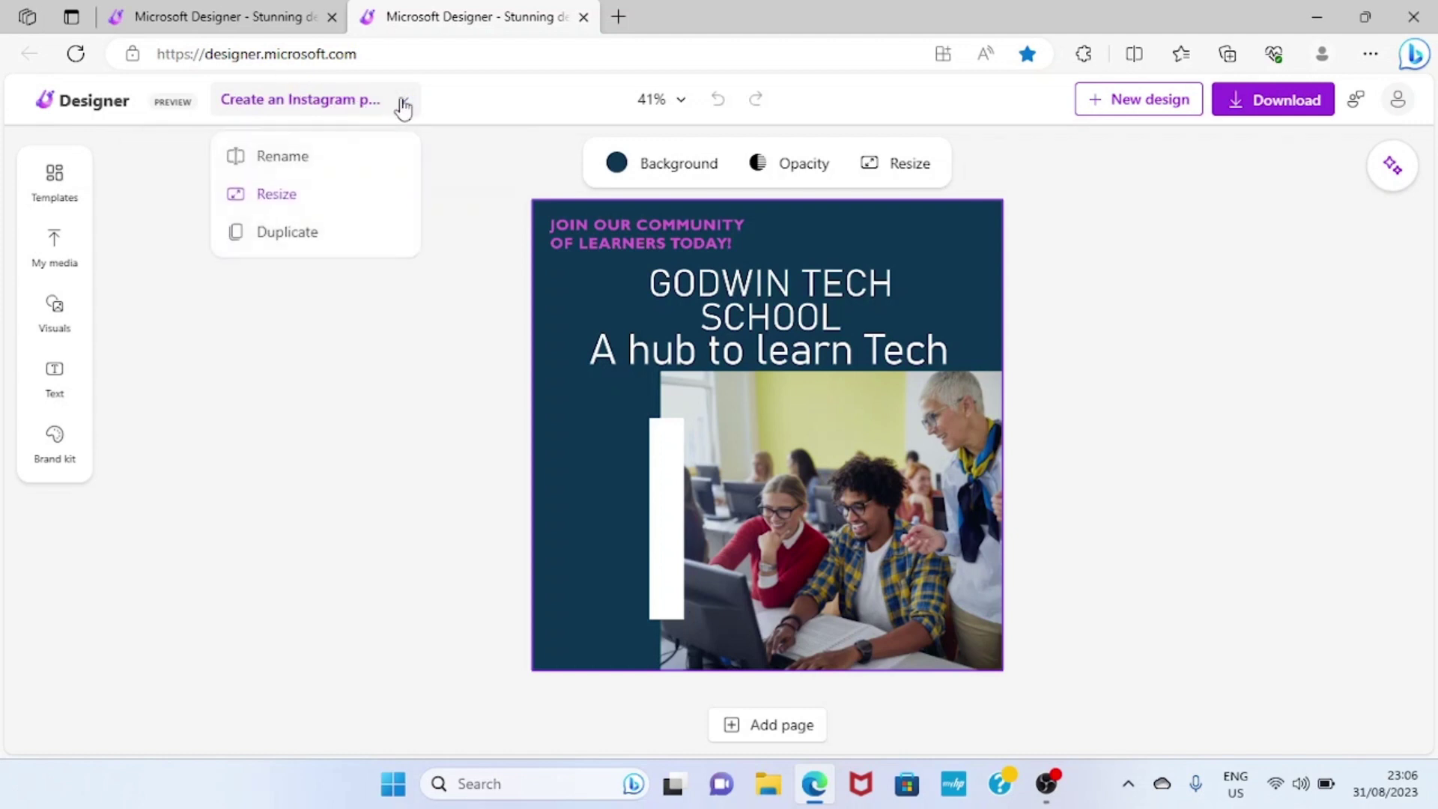
left_click(281, 201)
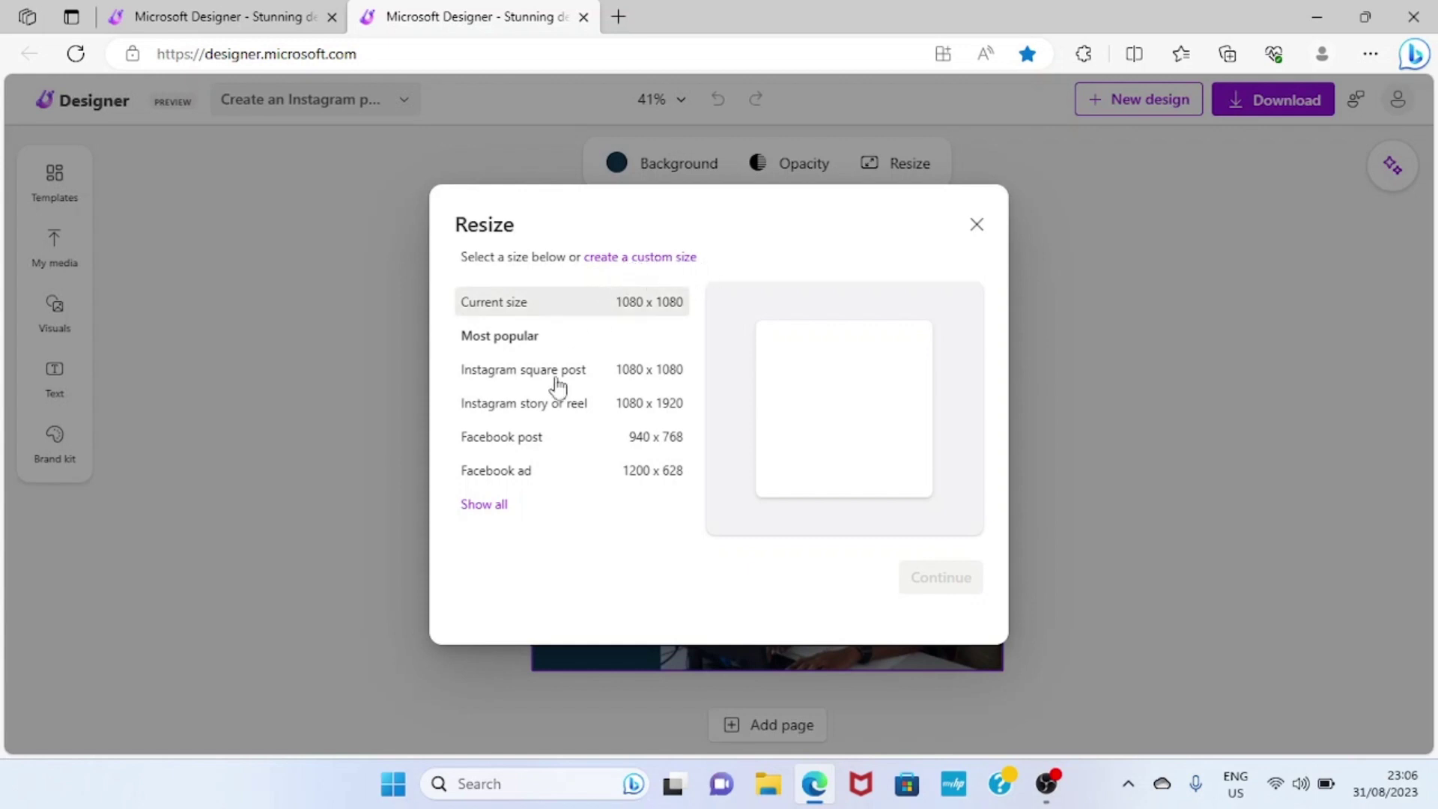
left_click(494, 503)
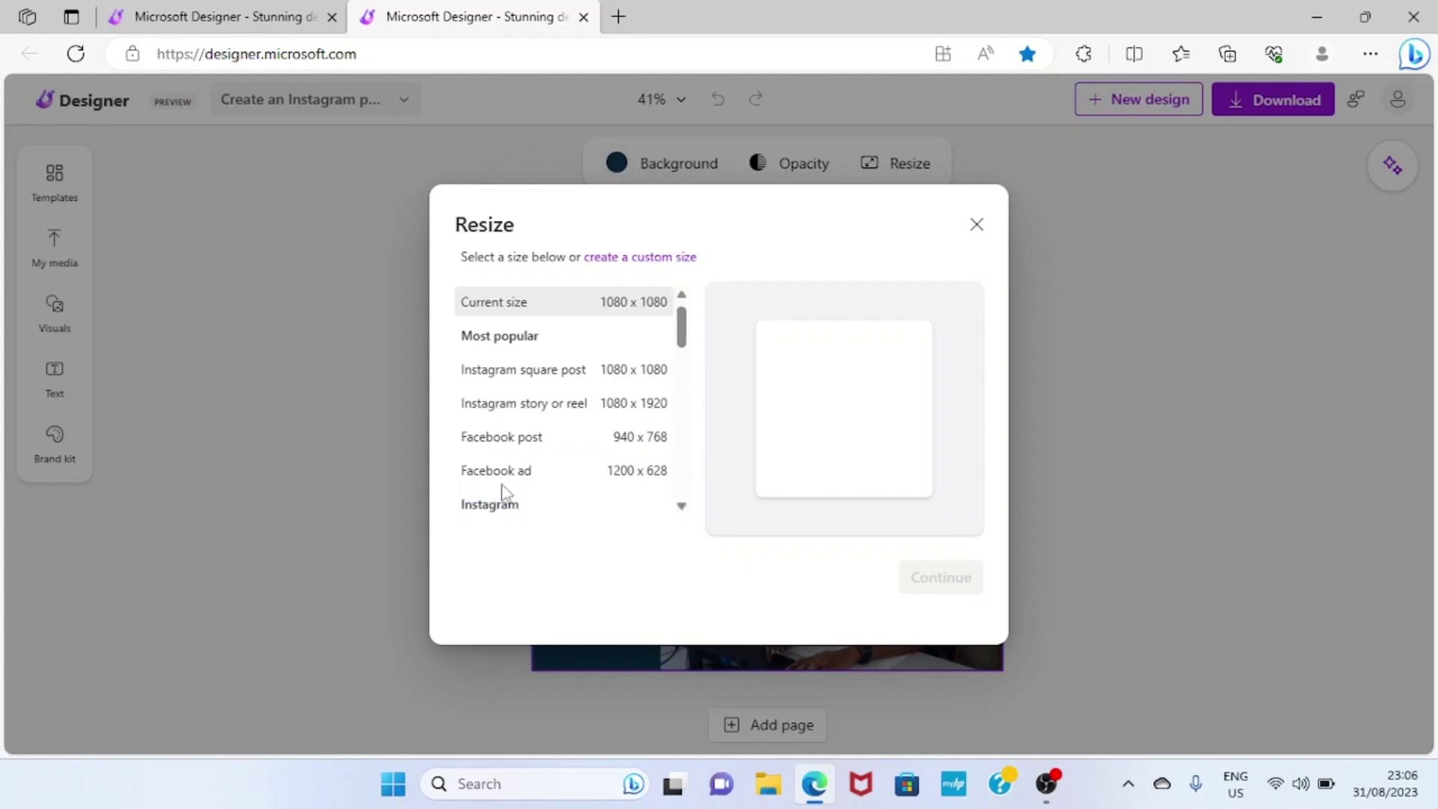
scroll(620, 416, "down", 4)
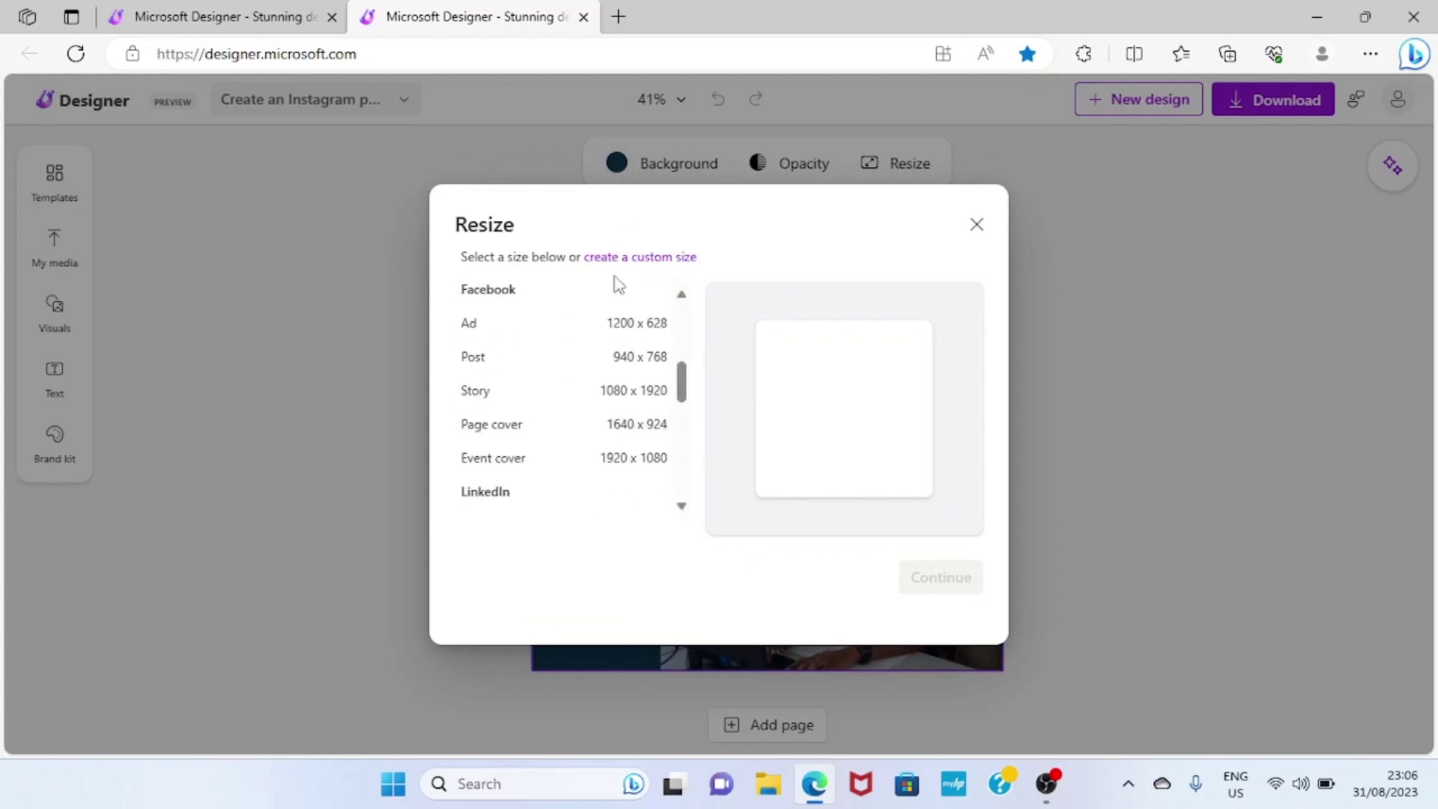
scroll(623, 282, "up", 1)
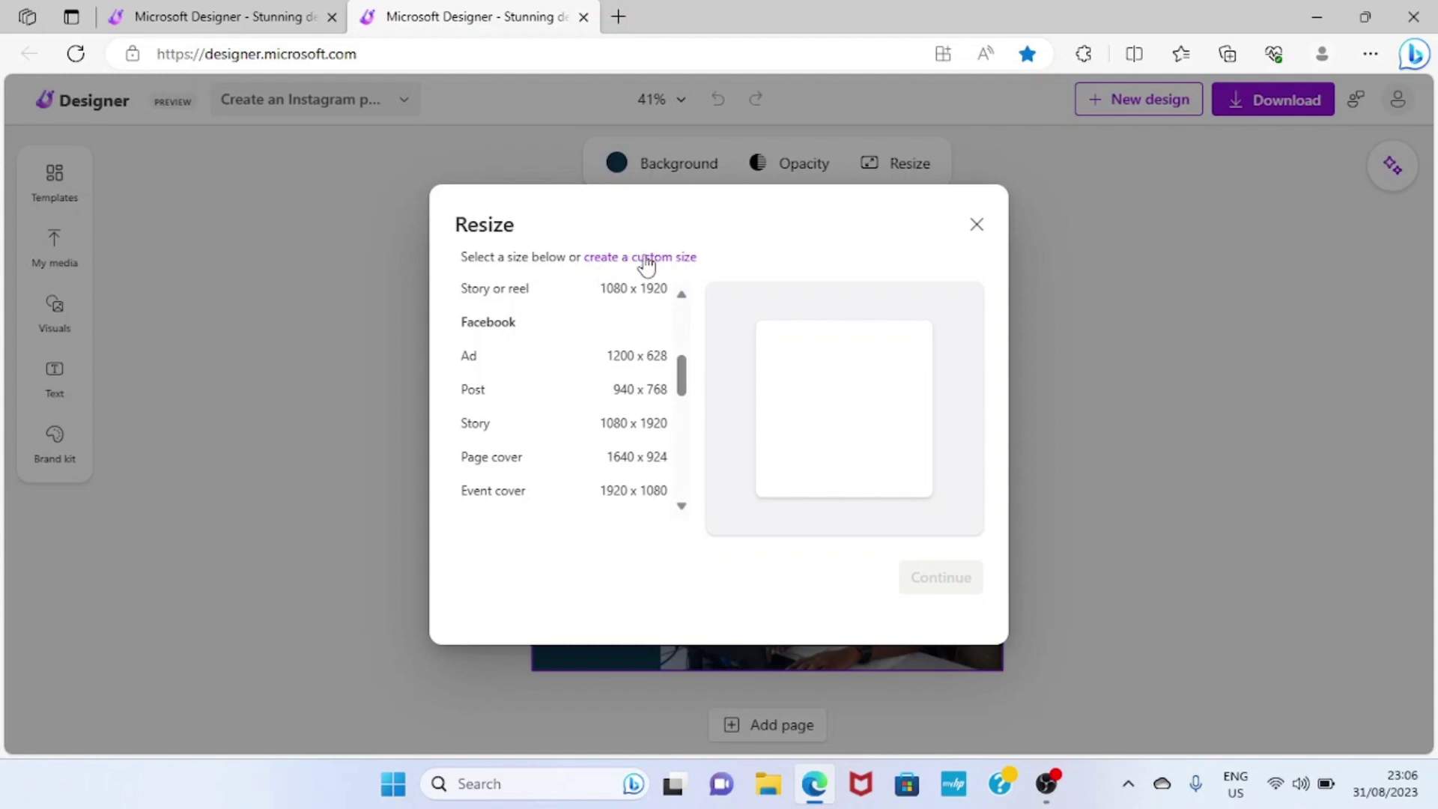
Step: Check the custom width and height fields, then close Resize, keeping 1080 × 1080
left_click(647, 258)
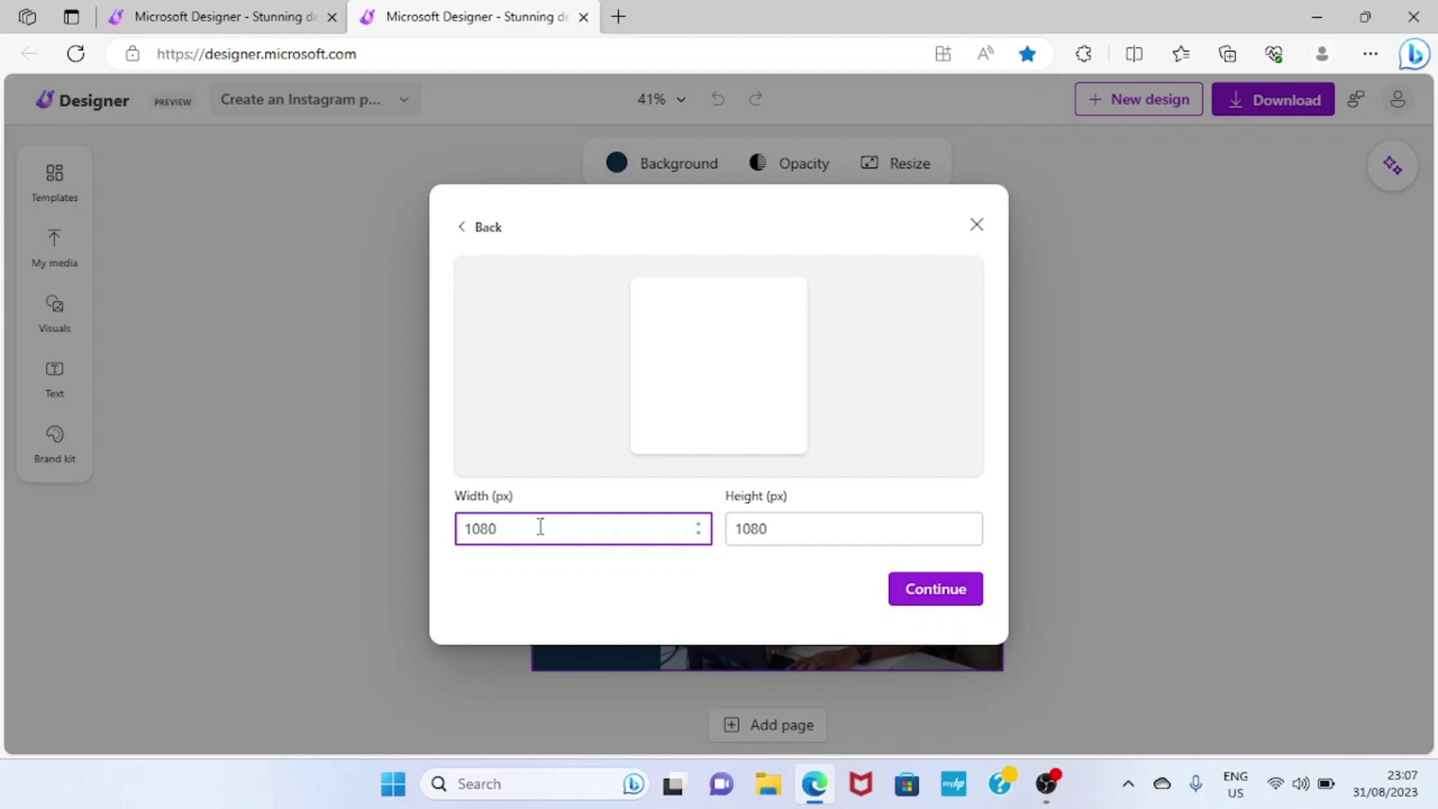
left_click(976, 225)
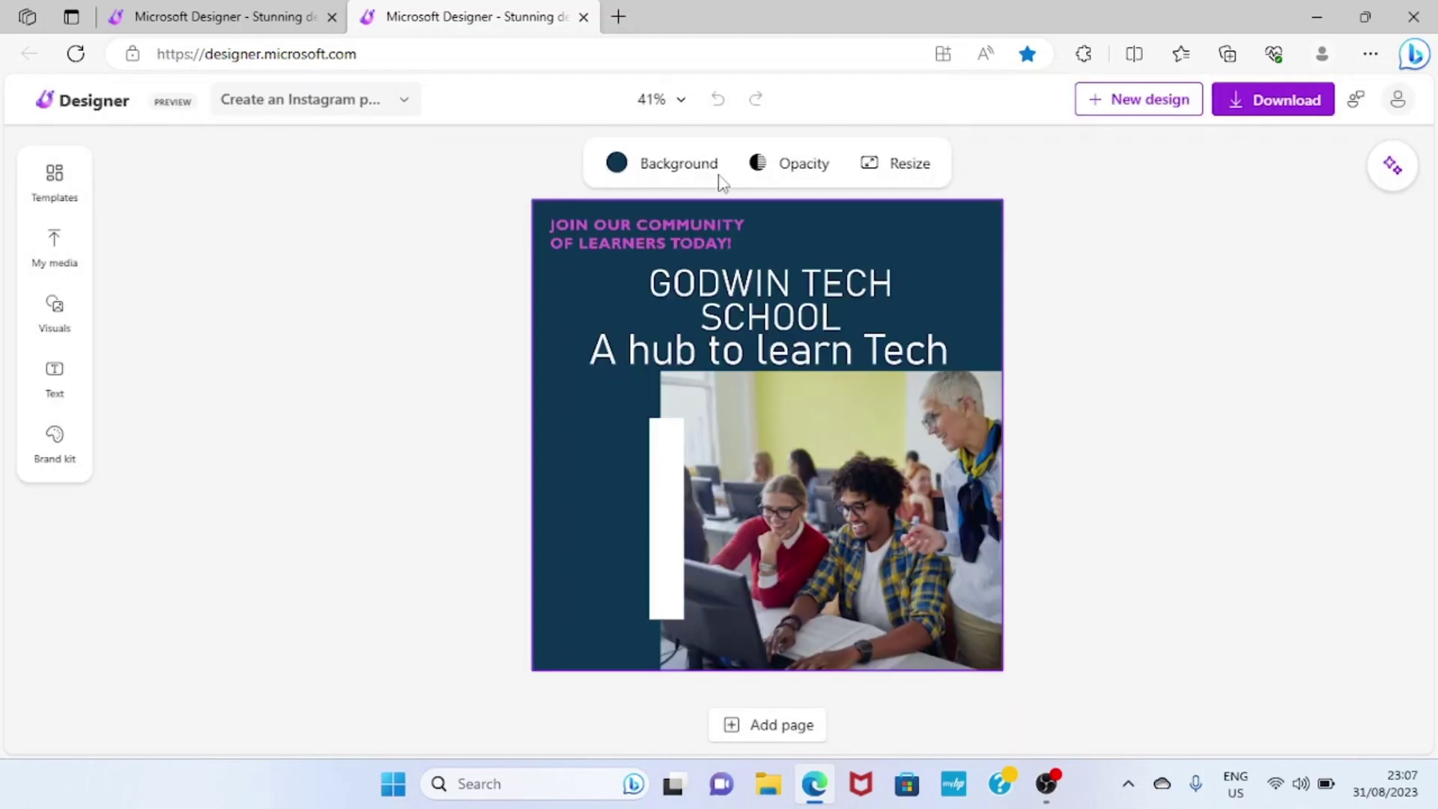
Step: Start a new design, opening the describe-your-design page in a new tab
left_click(1165, 110)
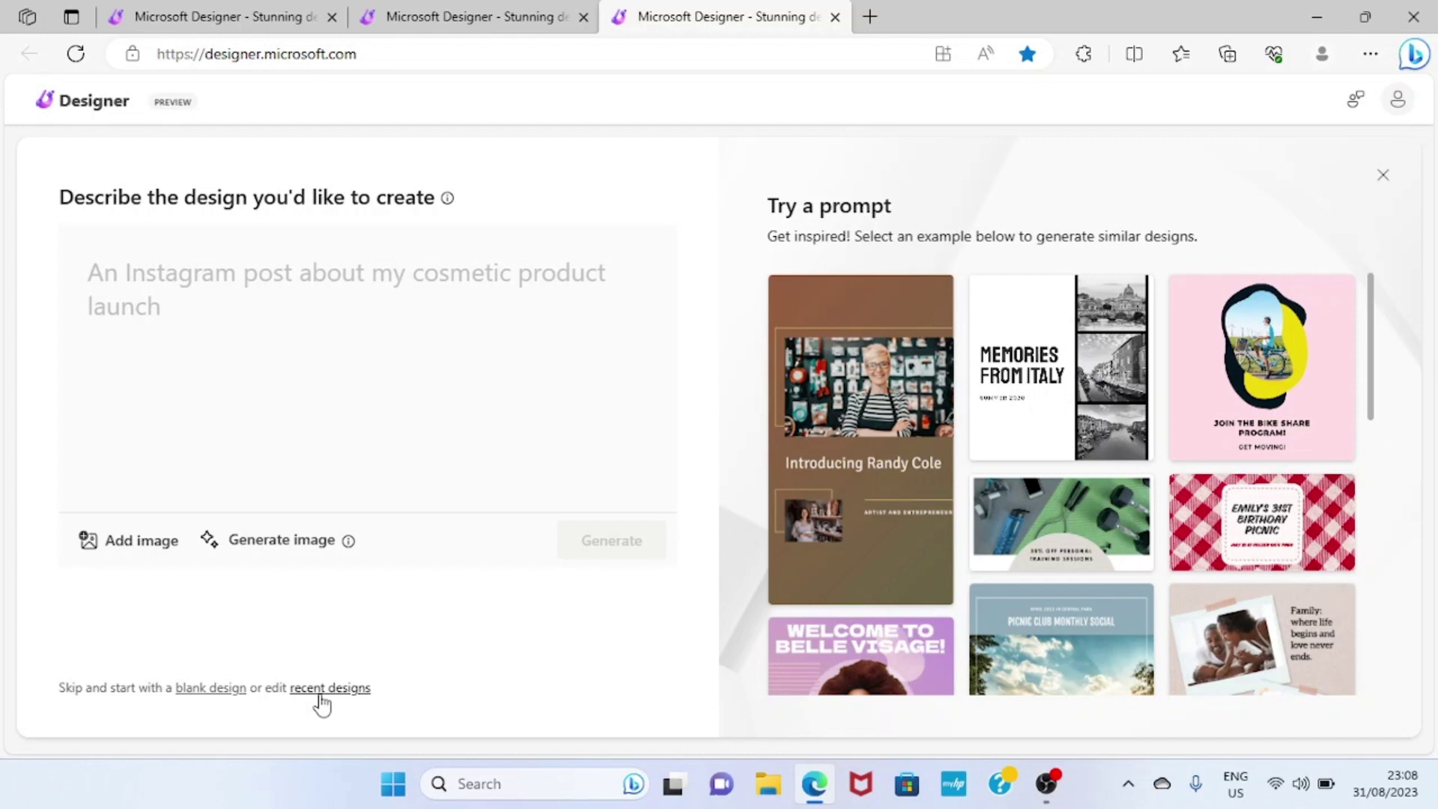
Step: View recent designs, then close the new-design tab to return to the post
left_click(322, 688)
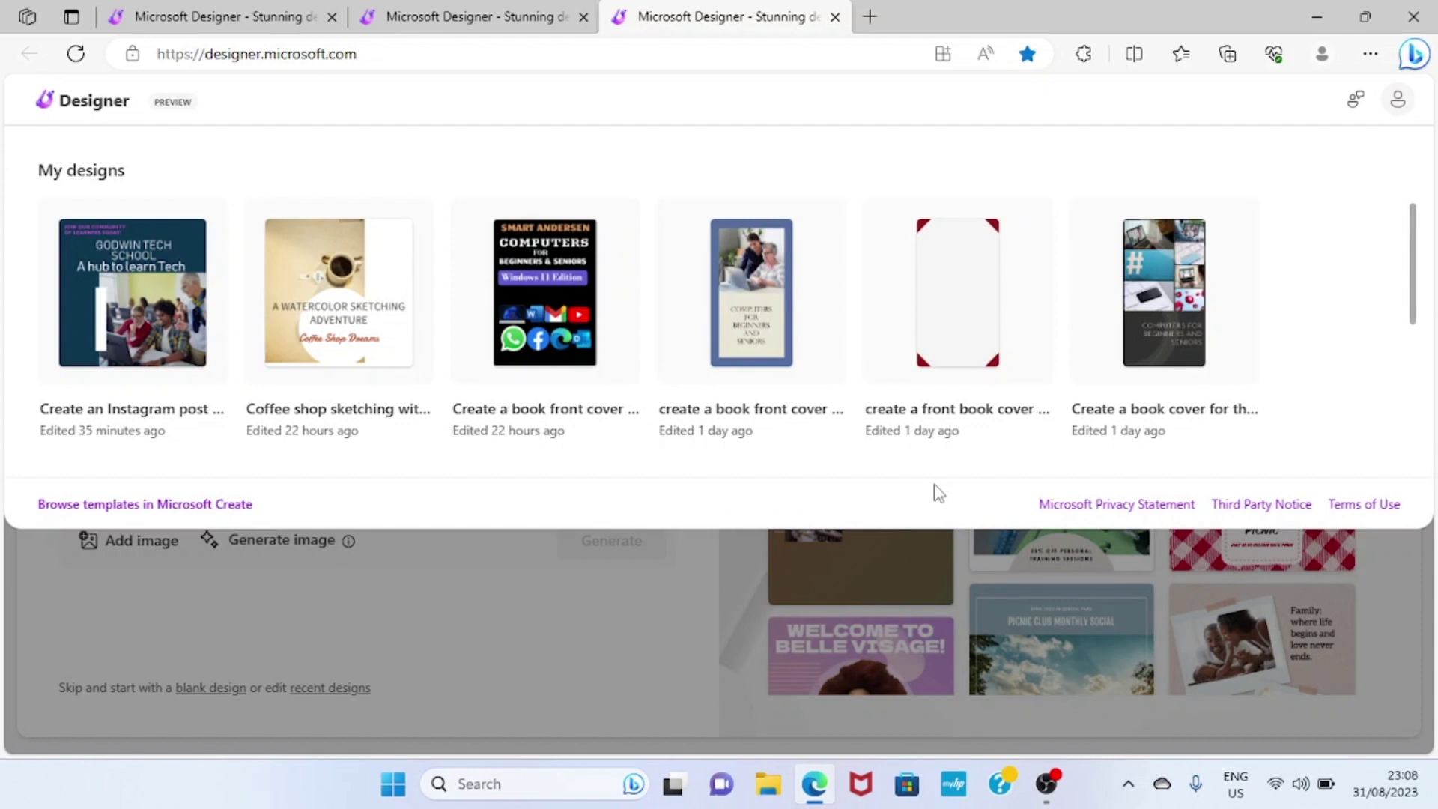
key("ctrl+w")
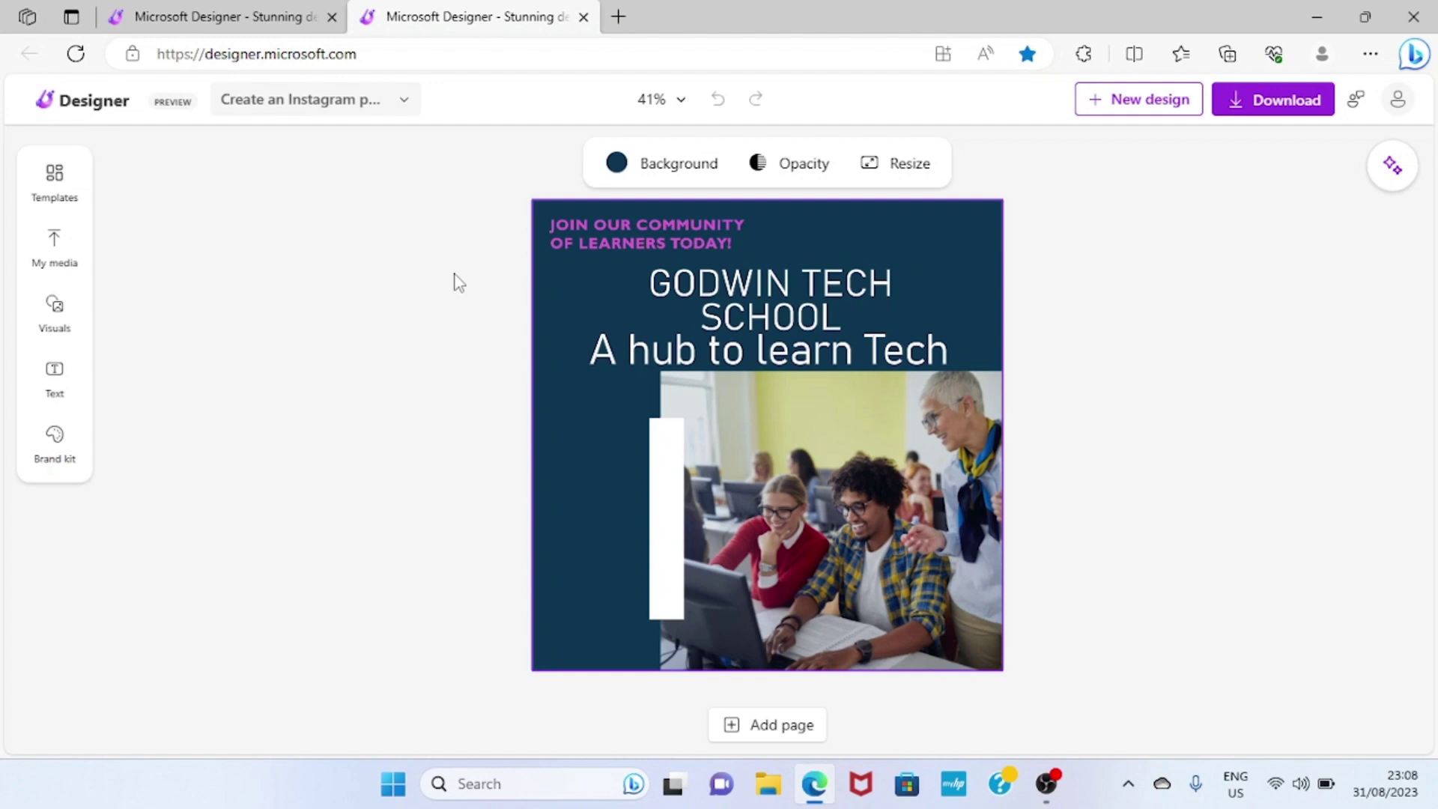